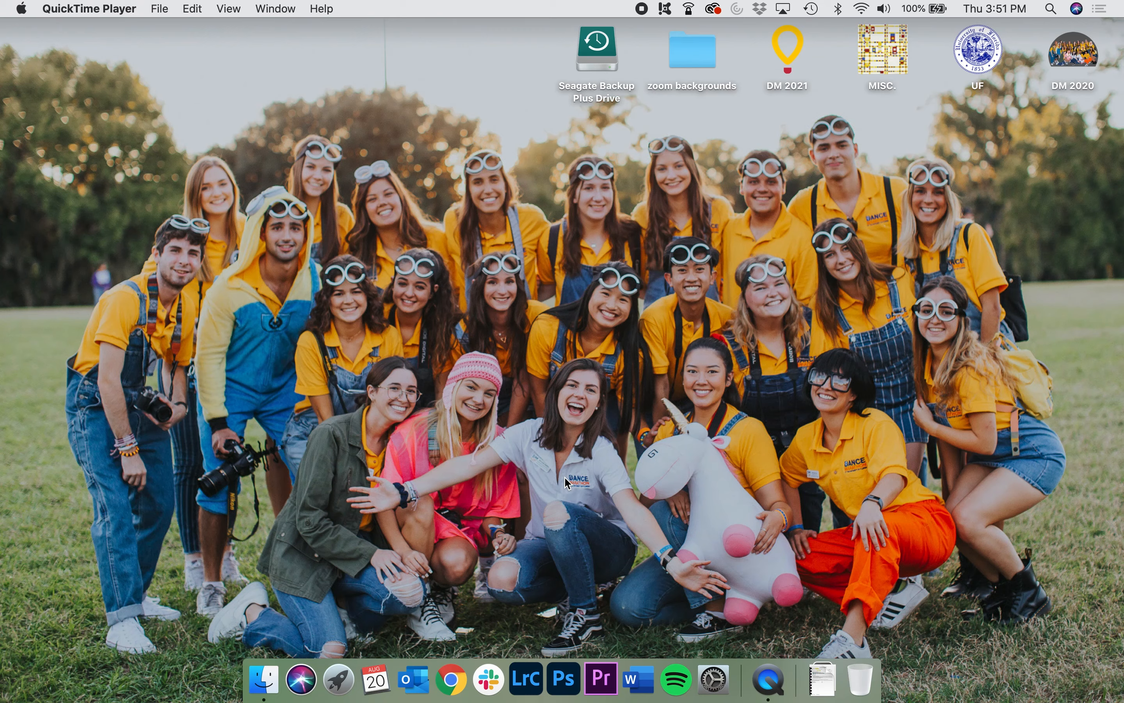
- Switch to Lightroom Classic and compare neighbouring event photos side by side, ending with photo 1752 as Select against photo 1755 as Candidate
left_click(527, 678)
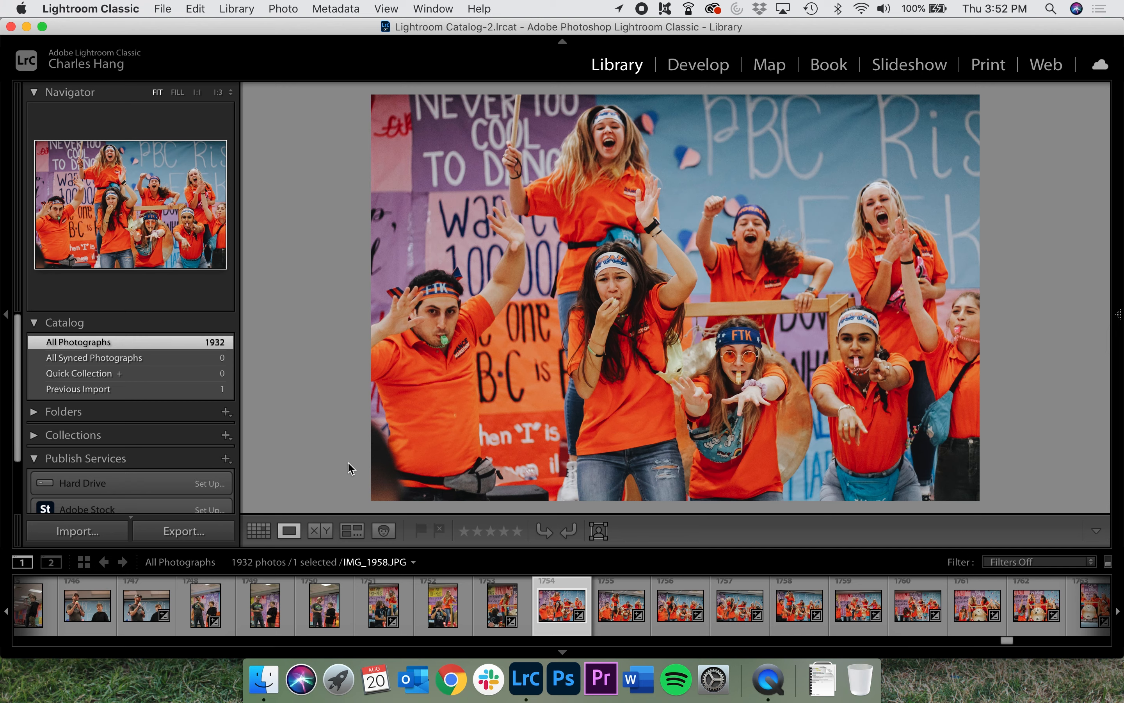
left_click(621, 605, "super")
key("c")
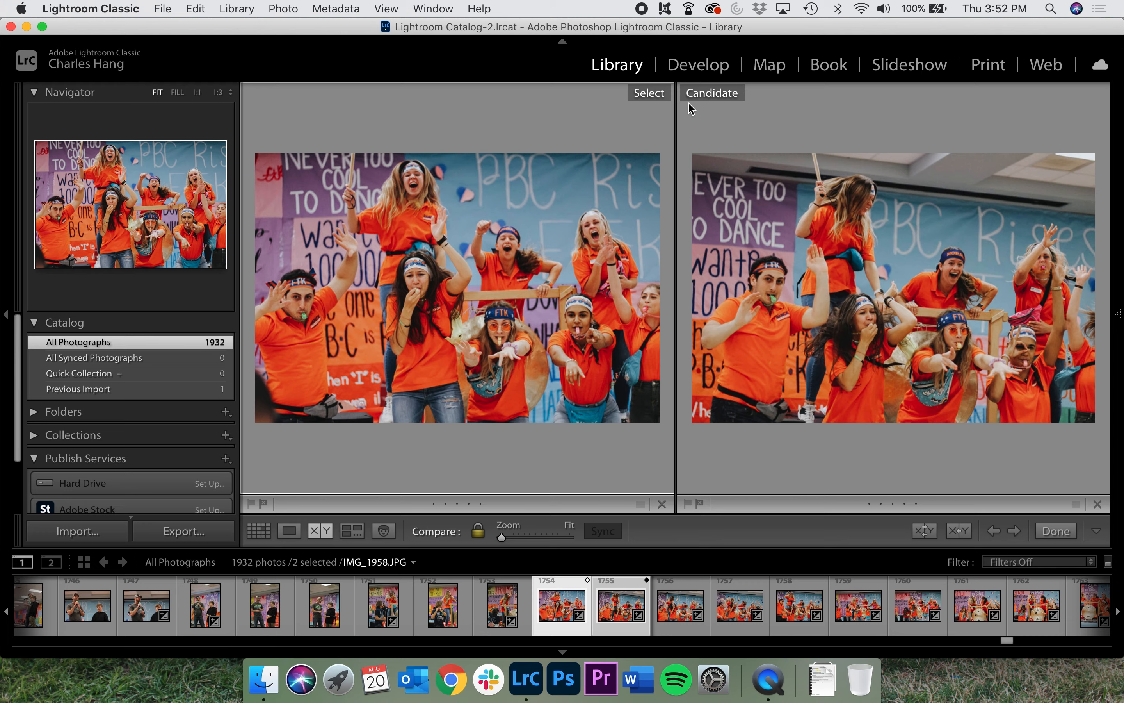
left_click(502, 615)
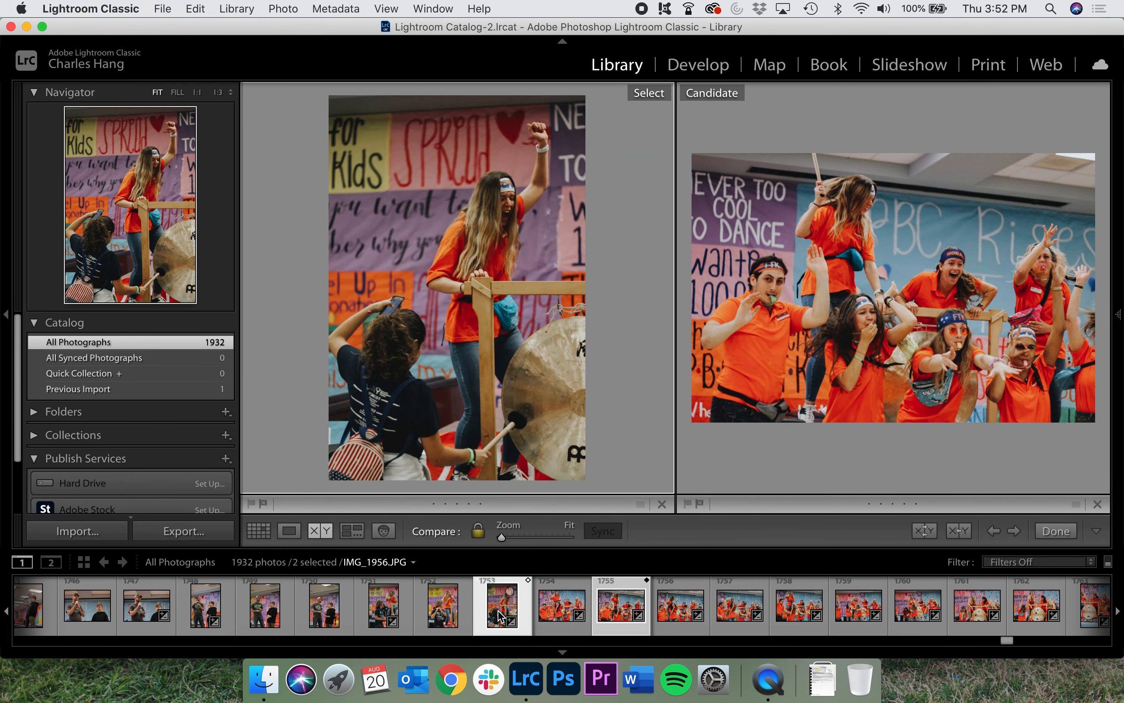
left_click(446, 614)
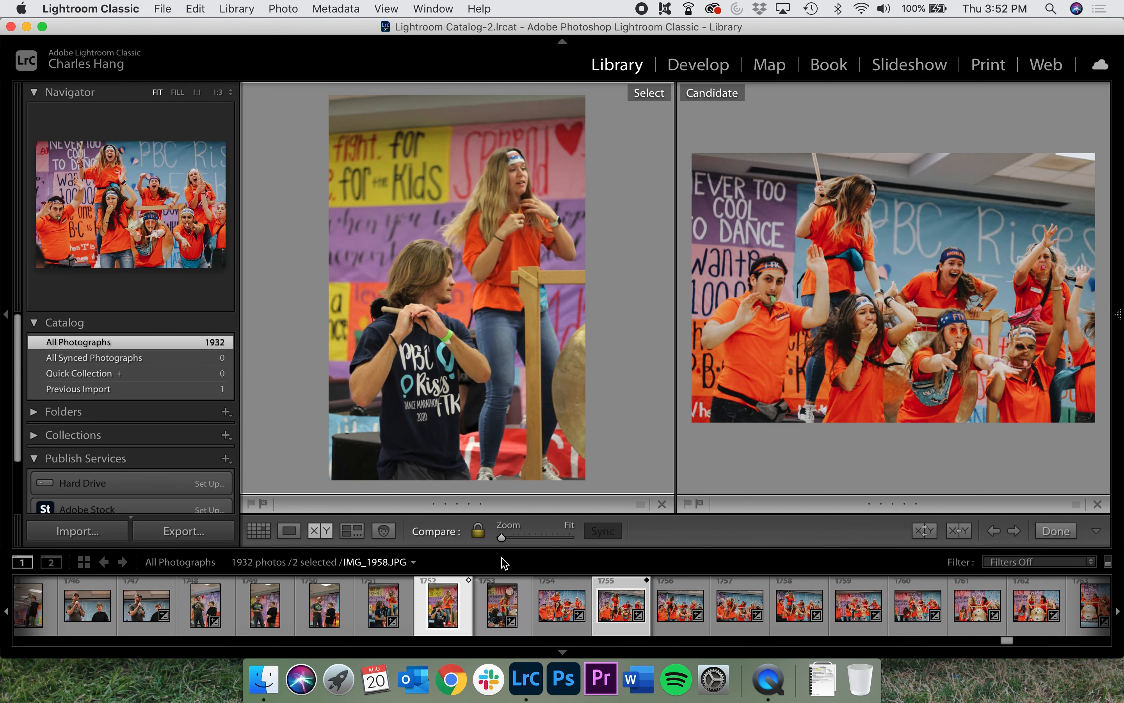
- Browse the library photos in the thumbnail grid and return to the single-photo view of photo 1752
left_click(258, 530)
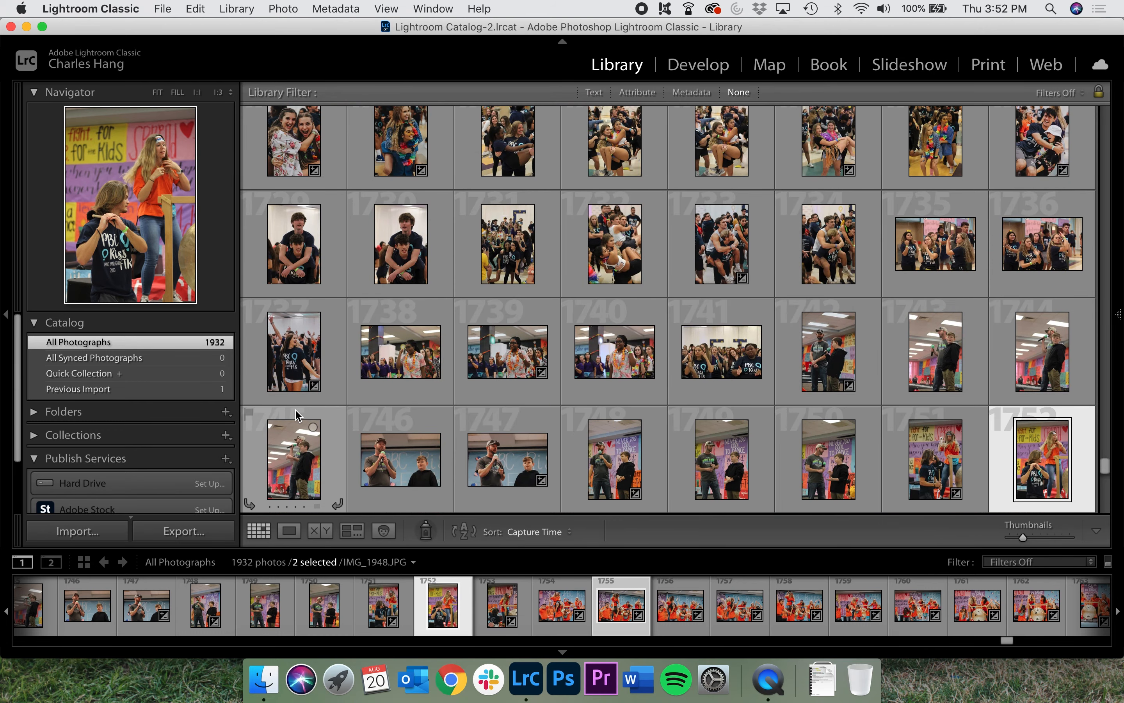
scroll(296, 409, "down", 3)
left_click(289, 530)
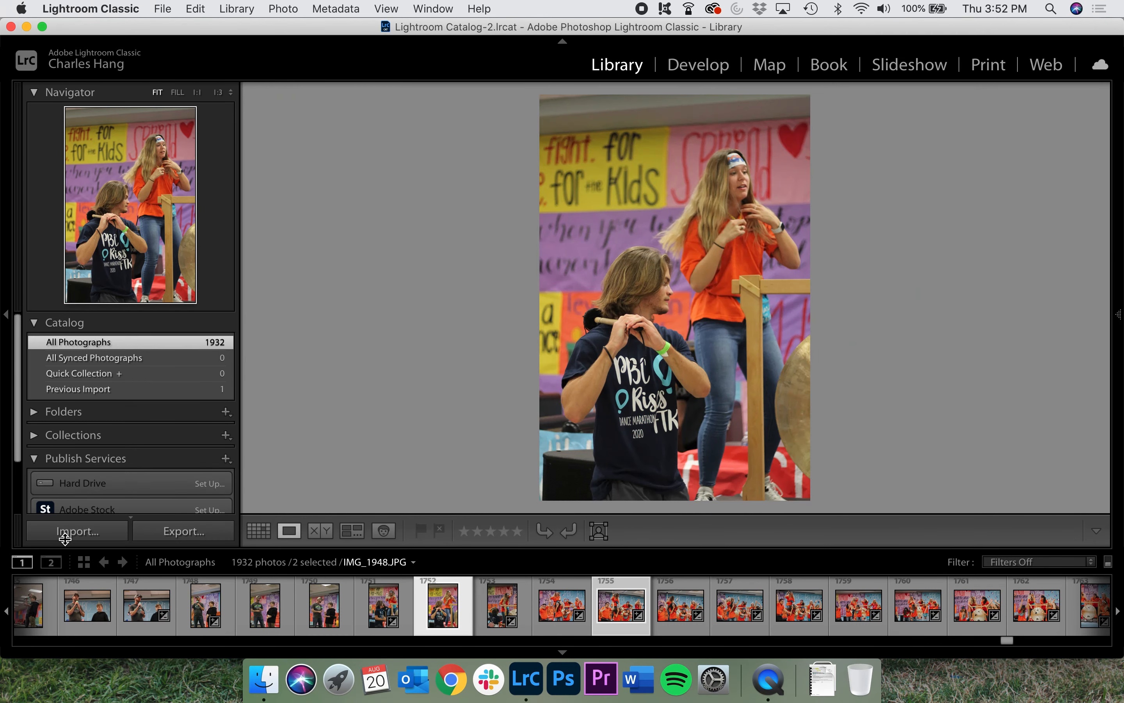
- Preview the FTKitchen Edits folder on the Seagate Backup Plus Drive as an import source, and leave without importing
left_click(120, 534)
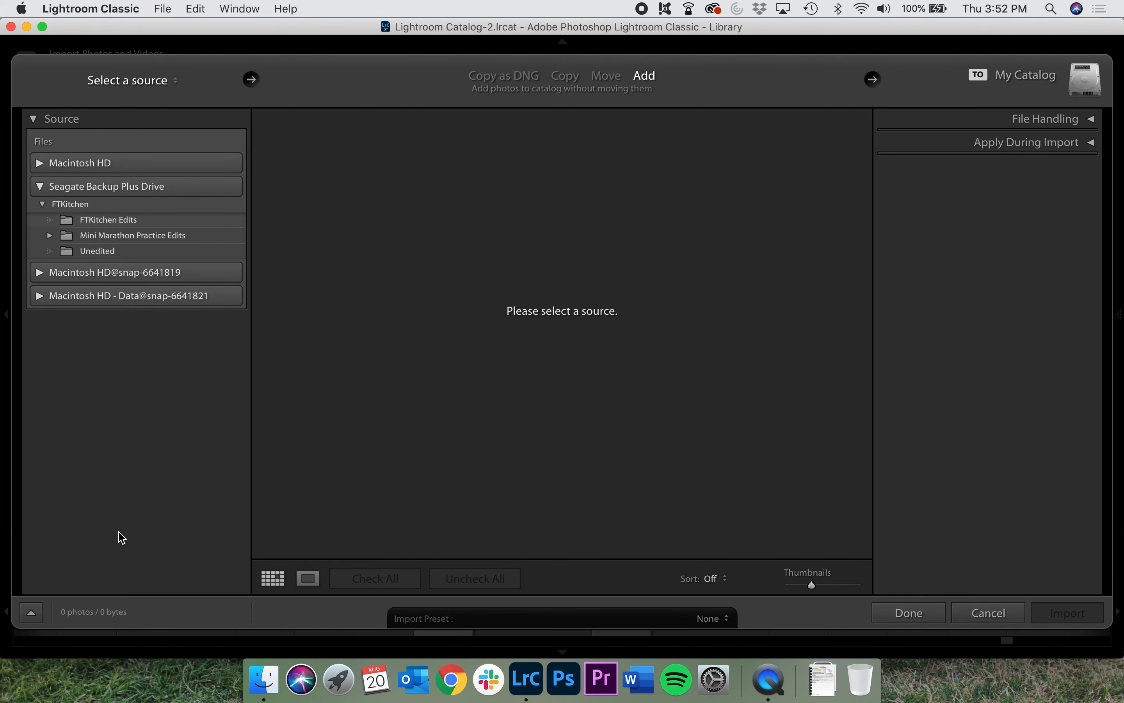
left_click(181, 185)
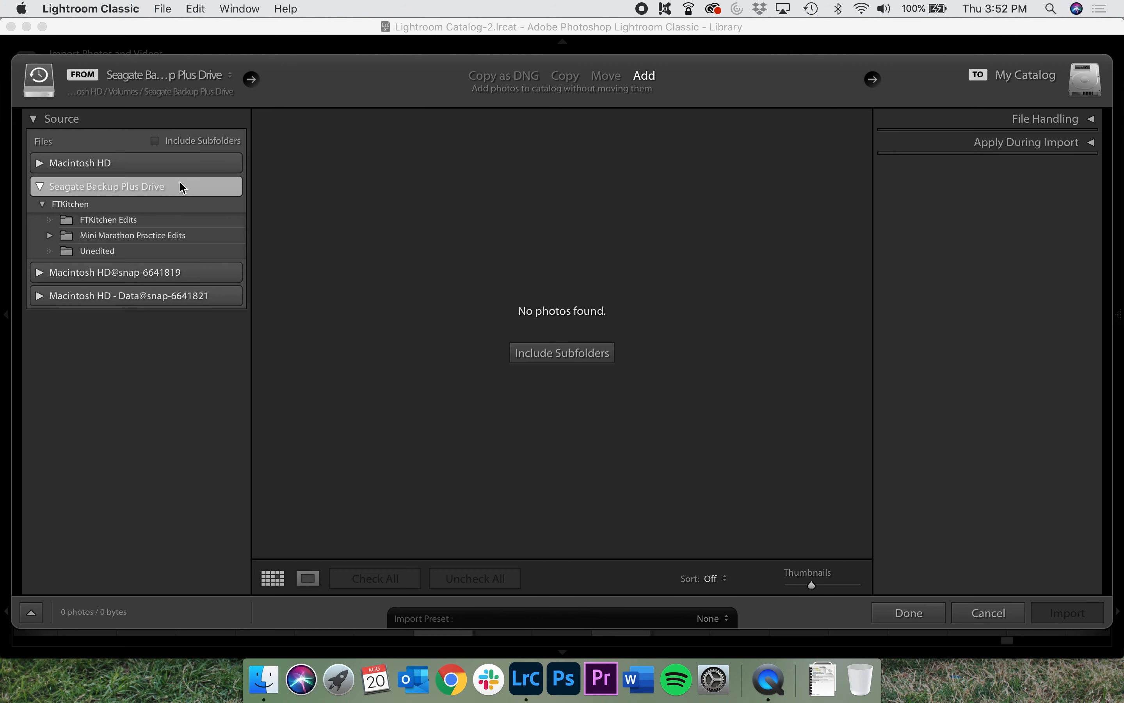
left_click(39, 189)
left_click(42, 190)
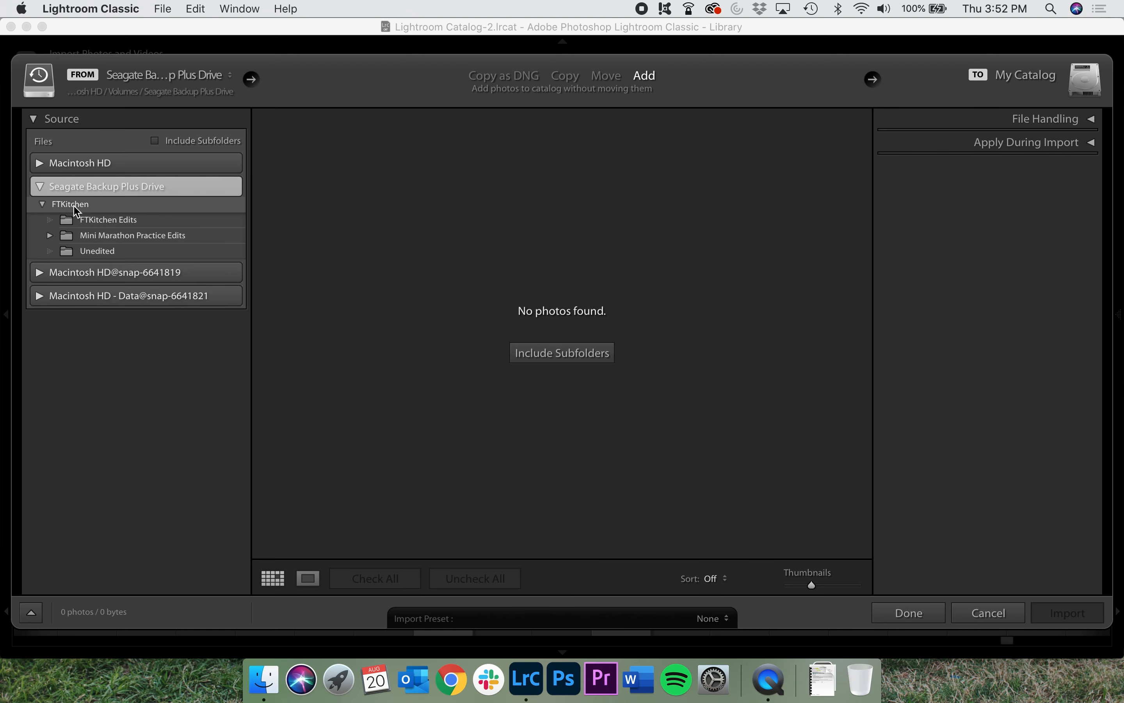
left_click(106, 222)
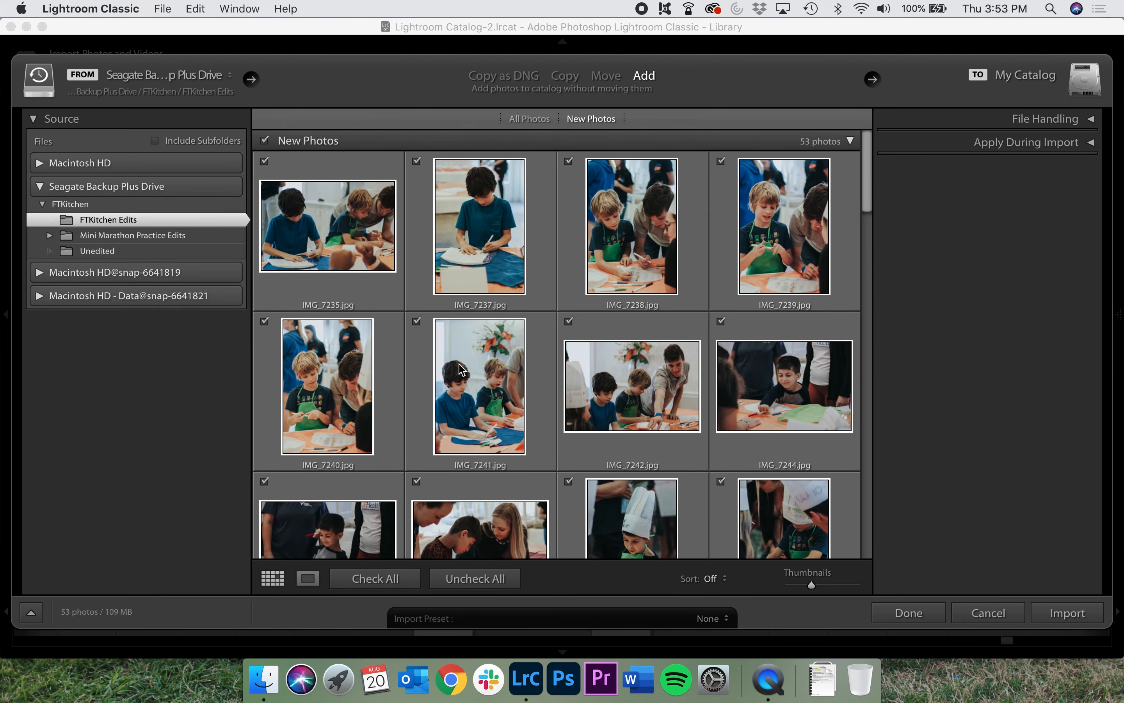
scroll(460, 369, "down", 15)
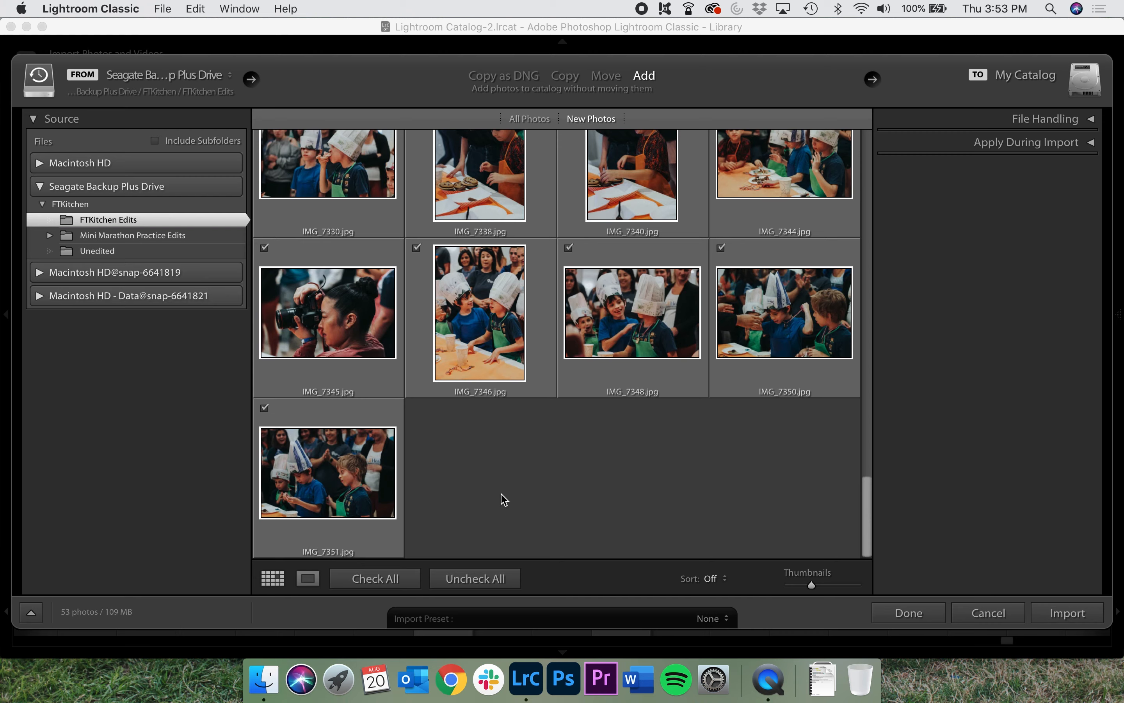
scroll(655, 227, "up", 15)
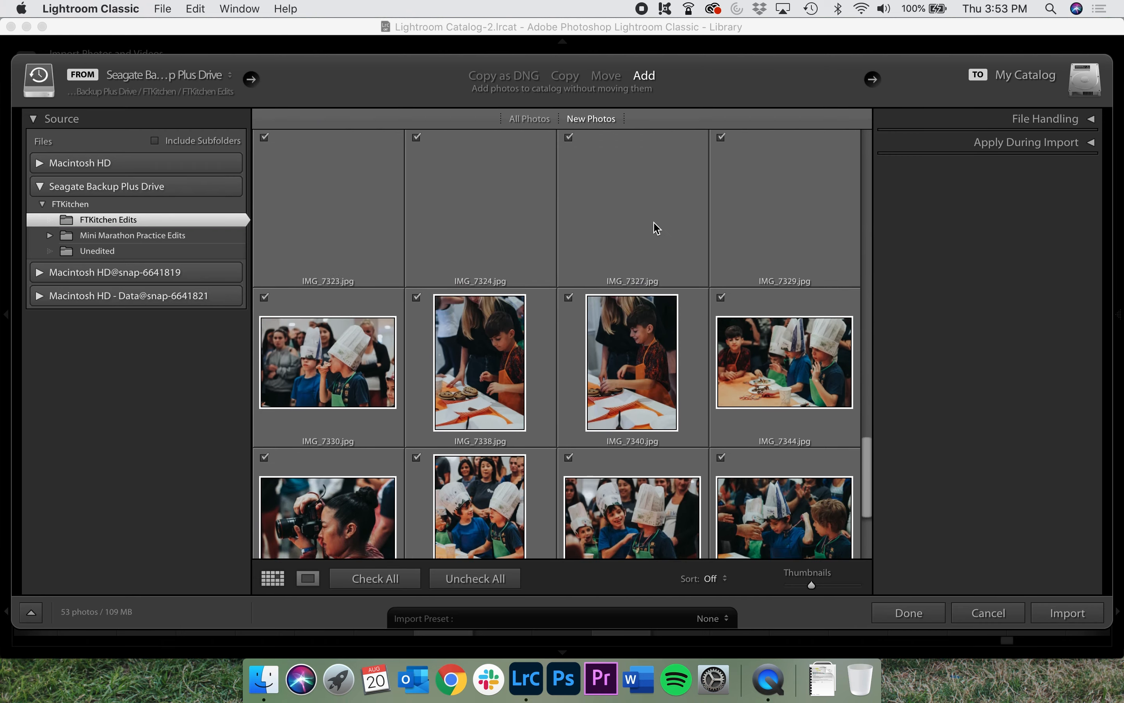
scroll(657, 228, "down", 15)
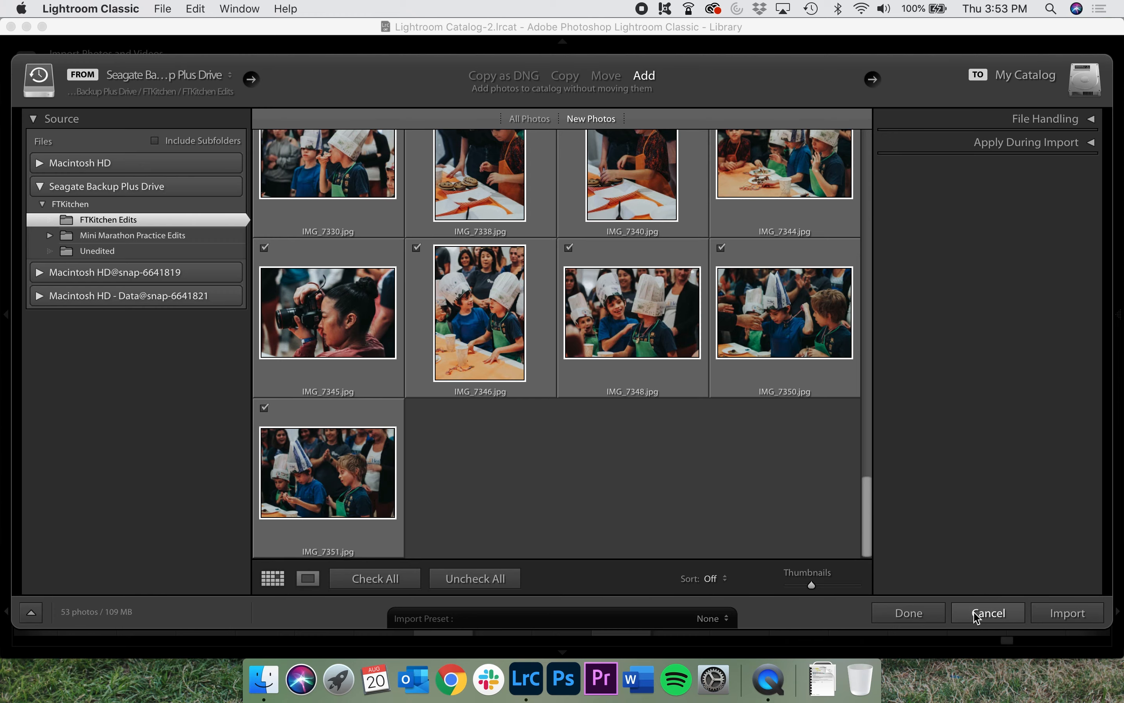
left_click(984, 612)
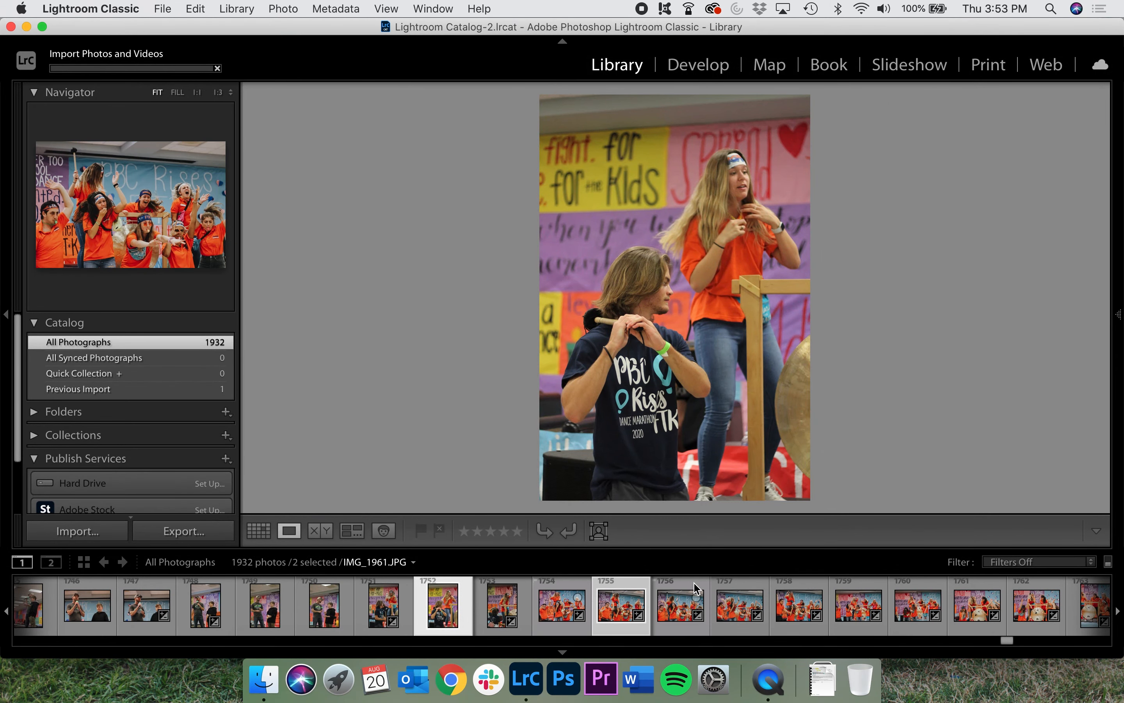
- Open group photo 1757 for editing in the Develop module
scroll(704, 605, "down", 2)
scroll(704, 606, "up", 1)
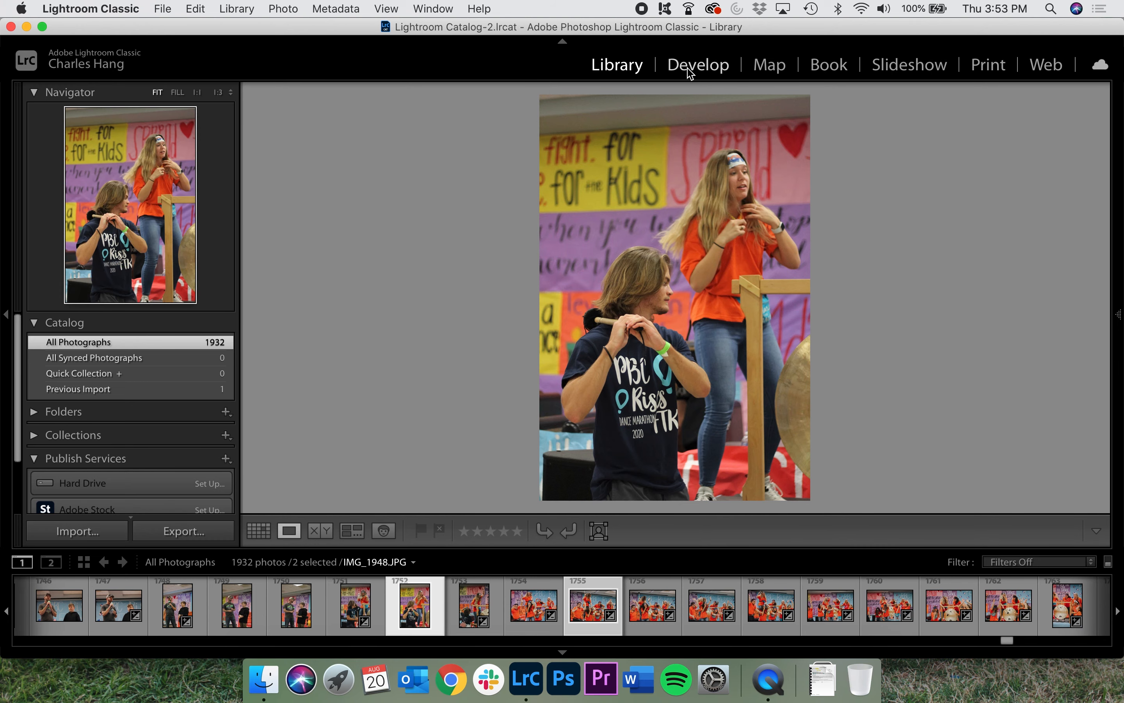
left_click(710, 65)
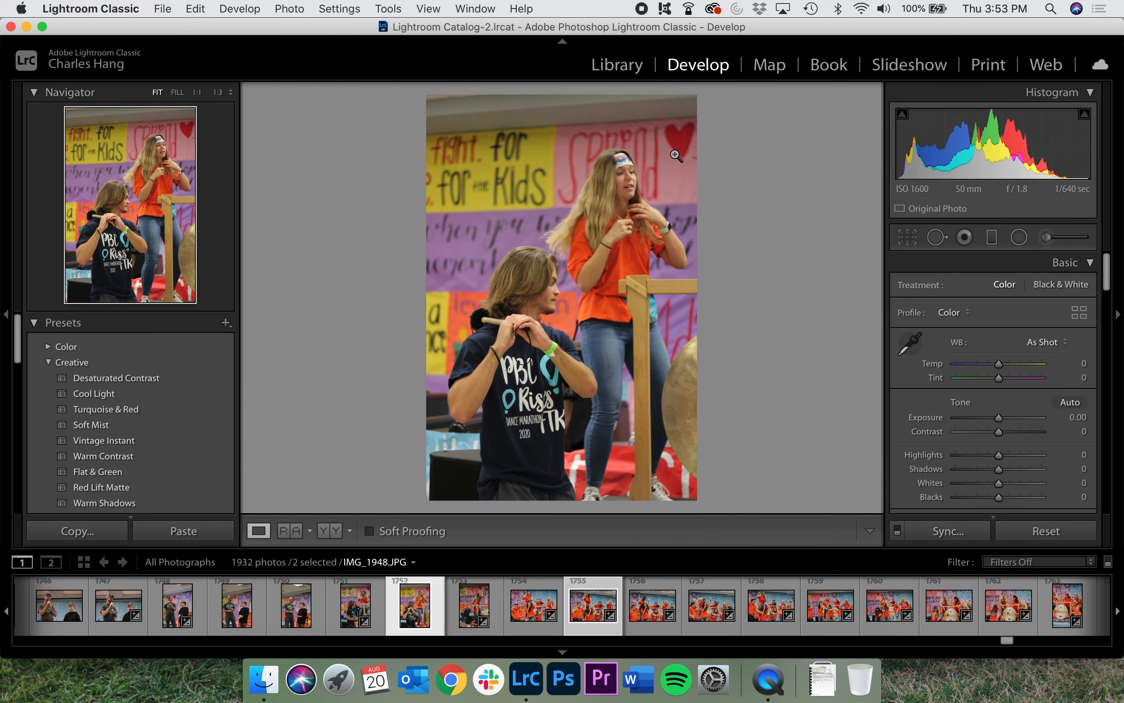
left_click(602, 628)
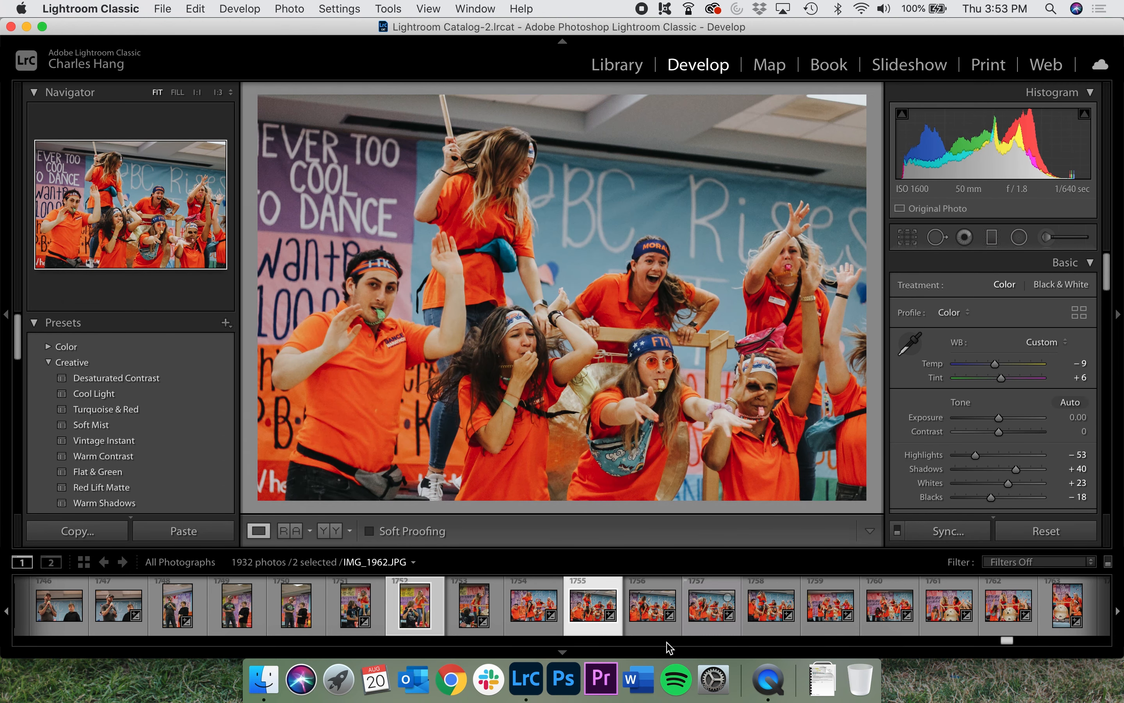
left_click(711, 604)
- Apply a develop preset to the group photo and display it in a side-by-side Before and After comparison
scroll(181, 444, "down", 3)
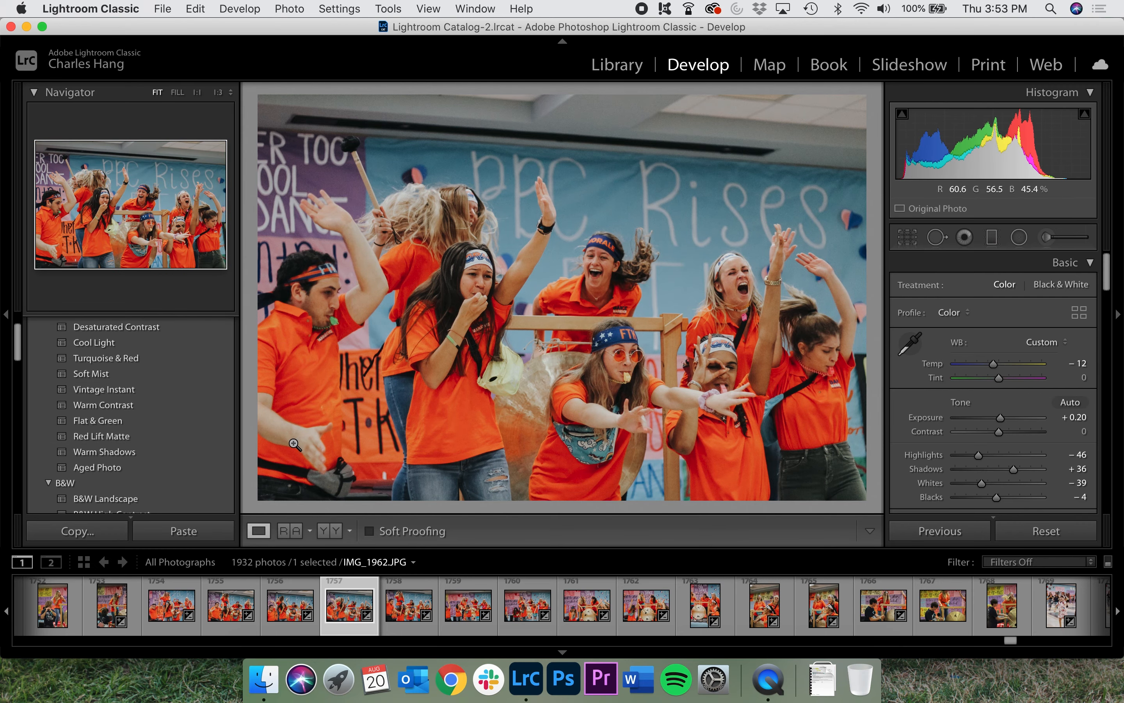
scroll(201, 431, "up", 3)
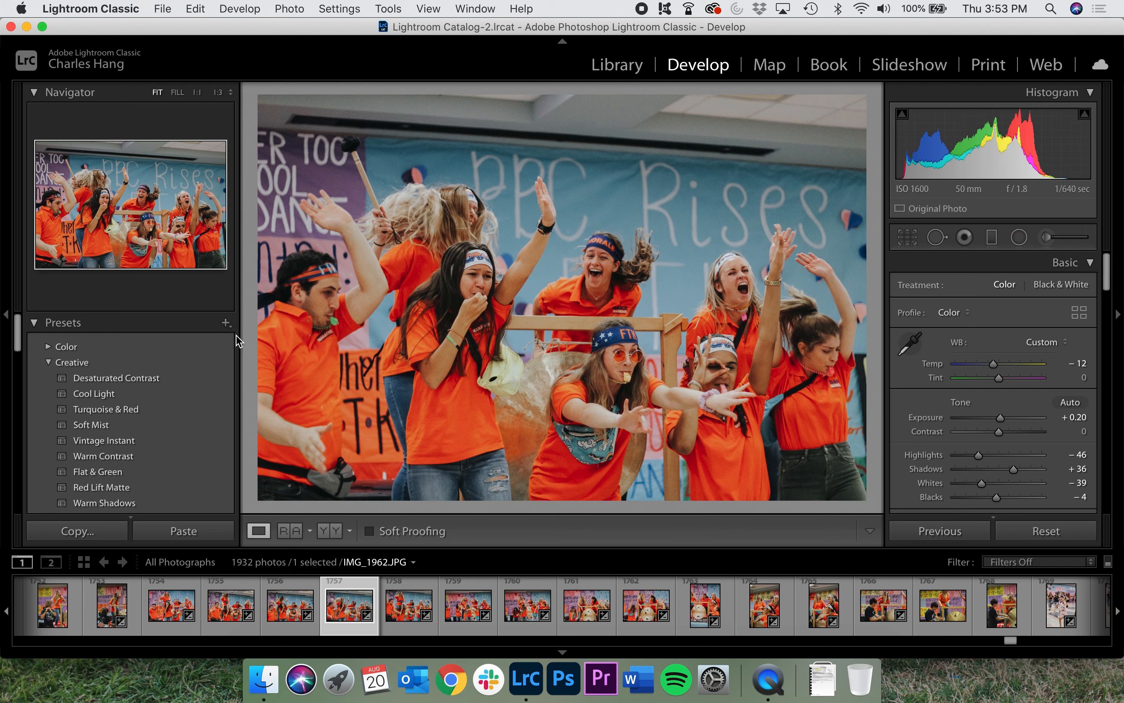
left_click(103, 456)
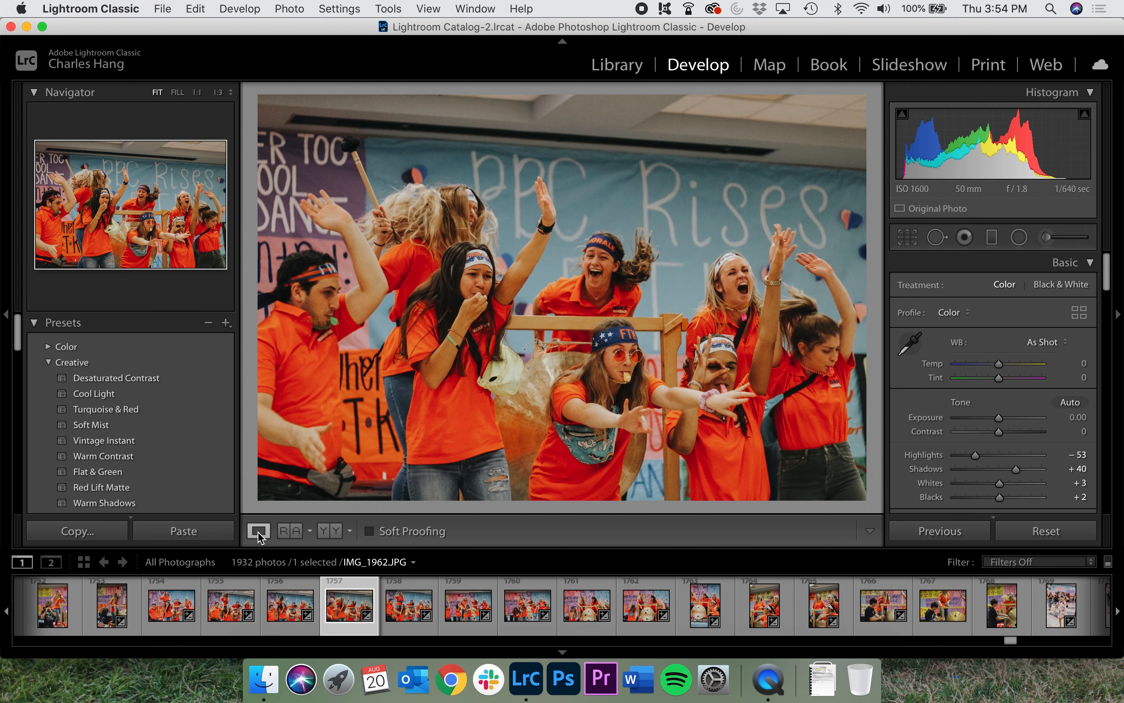
left_click(293, 531)
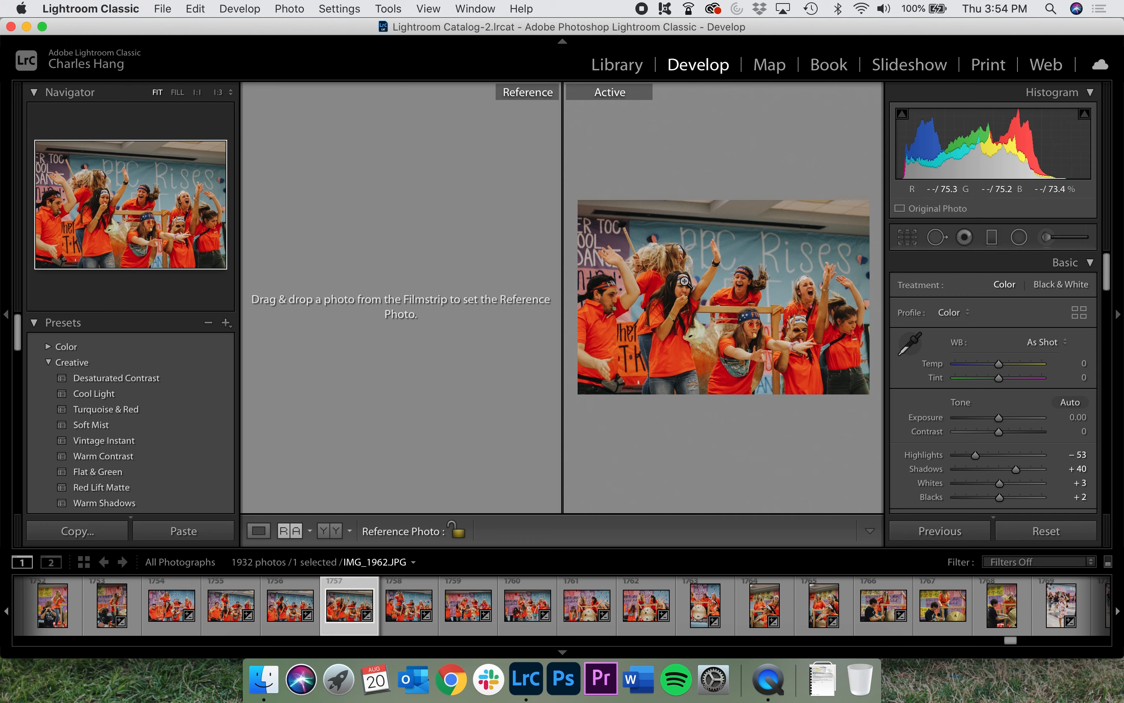
left_click(329, 531)
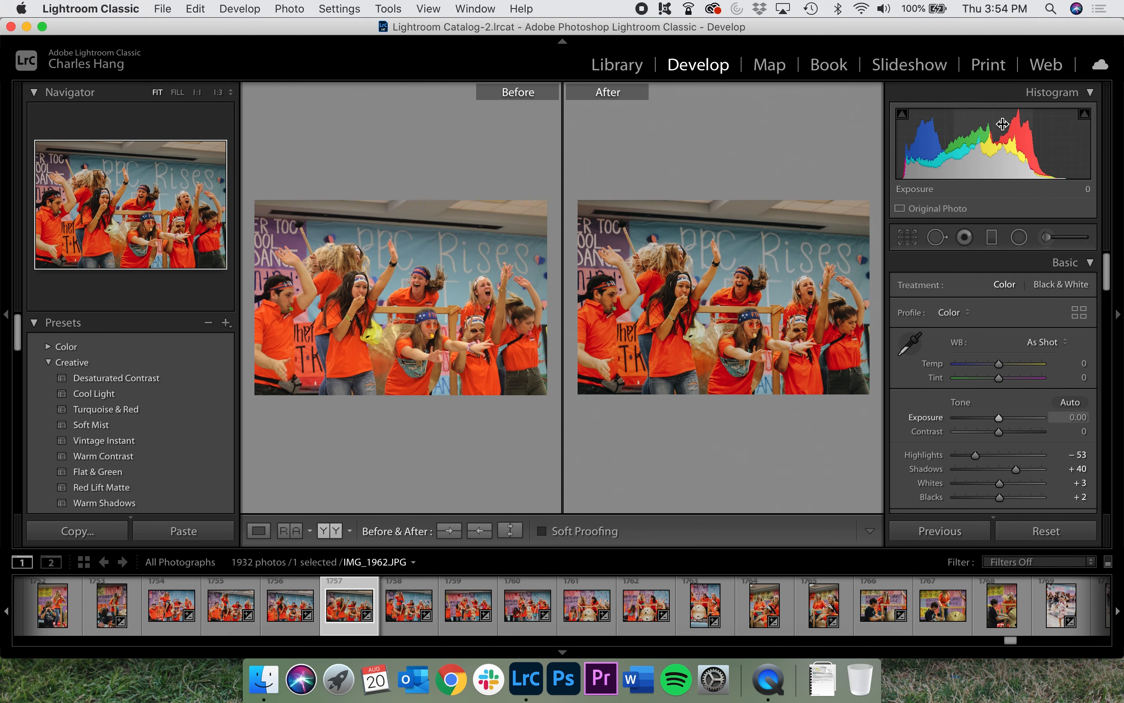
- Lower the Lights region of the photo's parametric tone curve to -1
scroll(1018, 332, "down", 1)
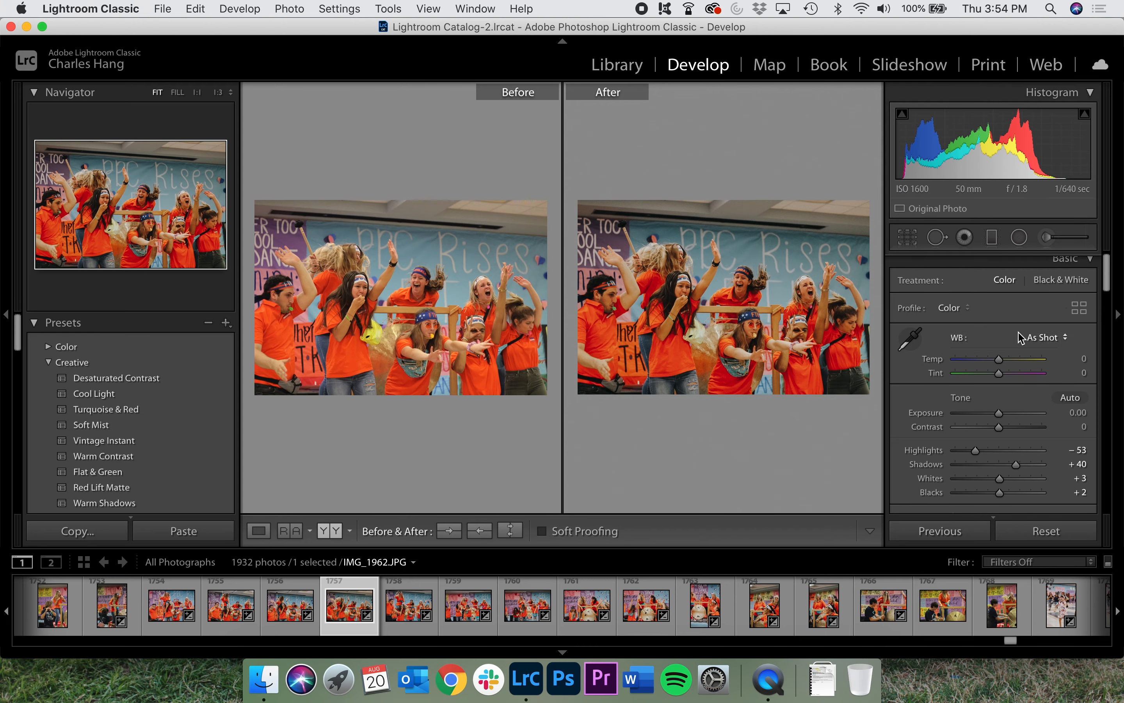
scroll(1018, 337, "down", 5)
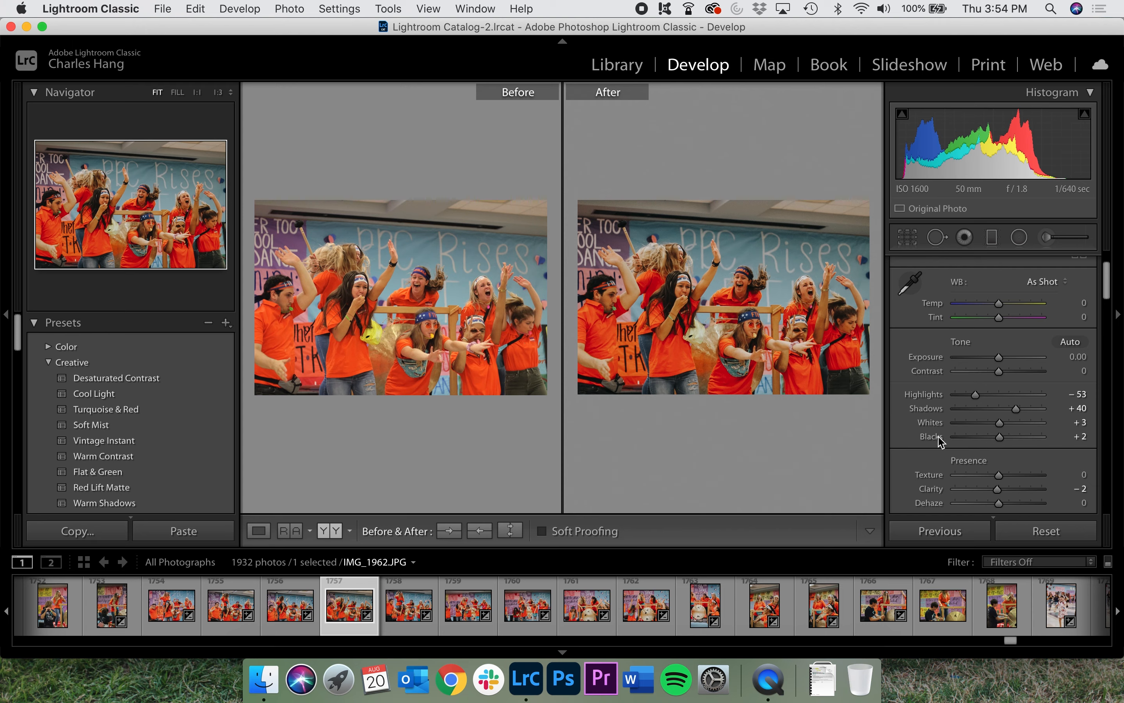
scroll(939, 439, "down", 5)
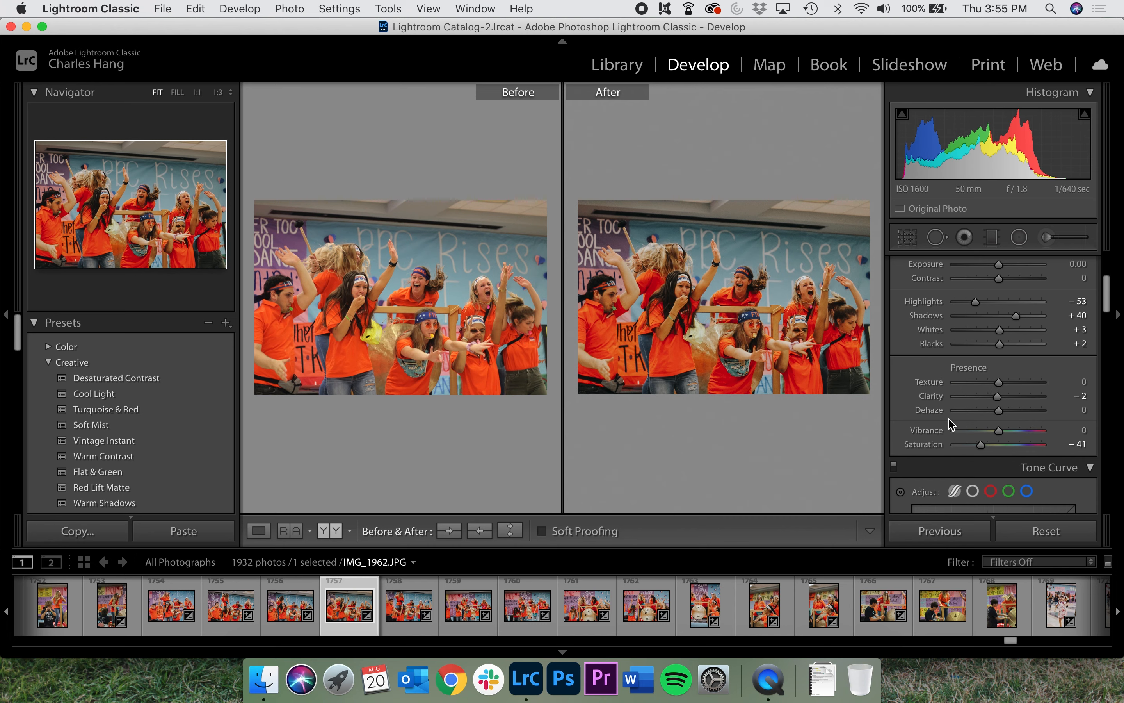
scroll(950, 424, "down", 10)
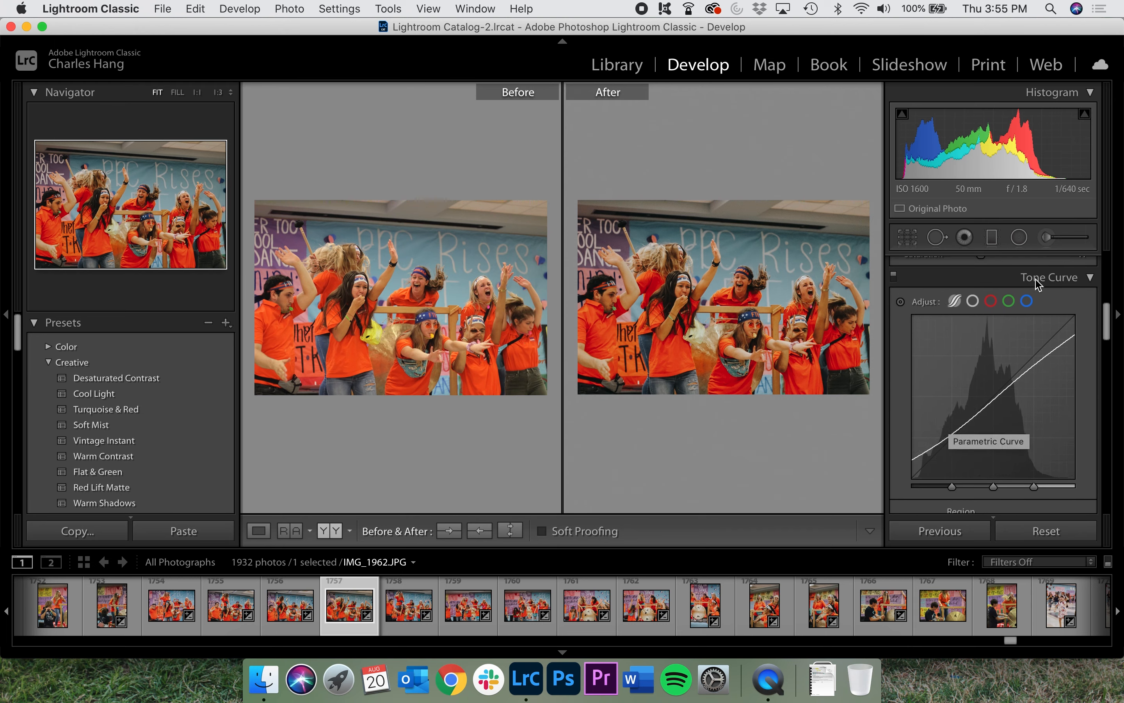
left_click_drag(1001, 392, 1001, 393)
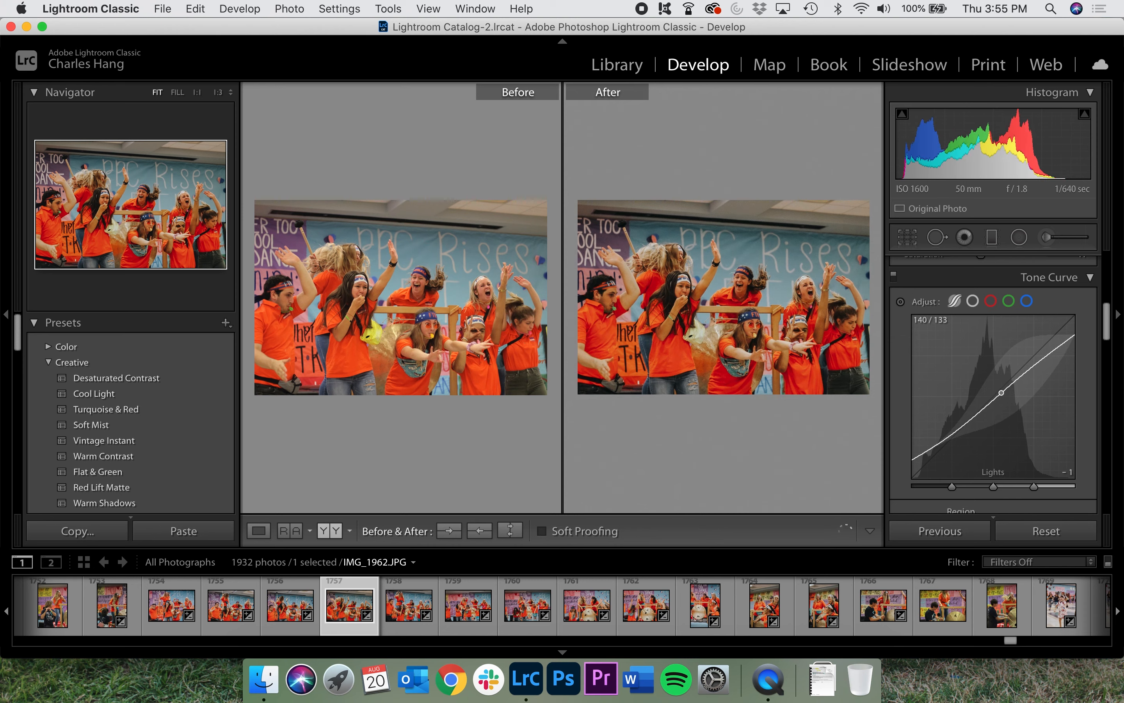
- Examine the HSL hue, saturation and luminance settings, along with the noise reduction, transform, tone curve and basic adjustments
scroll(1002, 395, "down", 10)
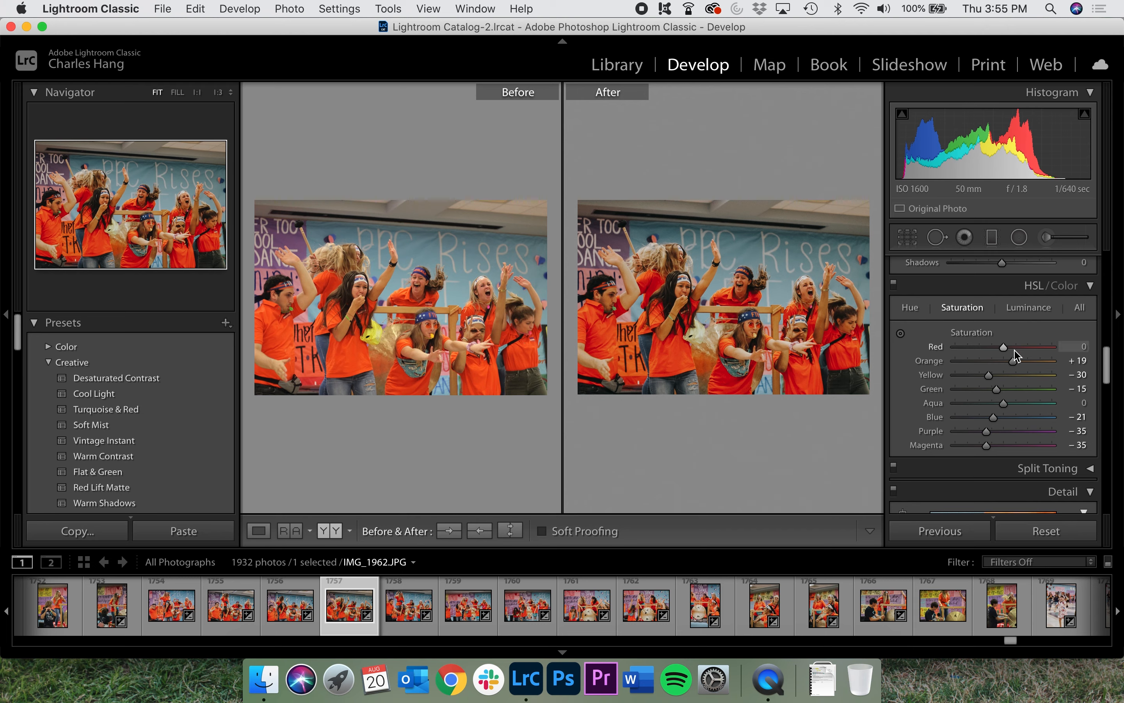
left_click(910, 307)
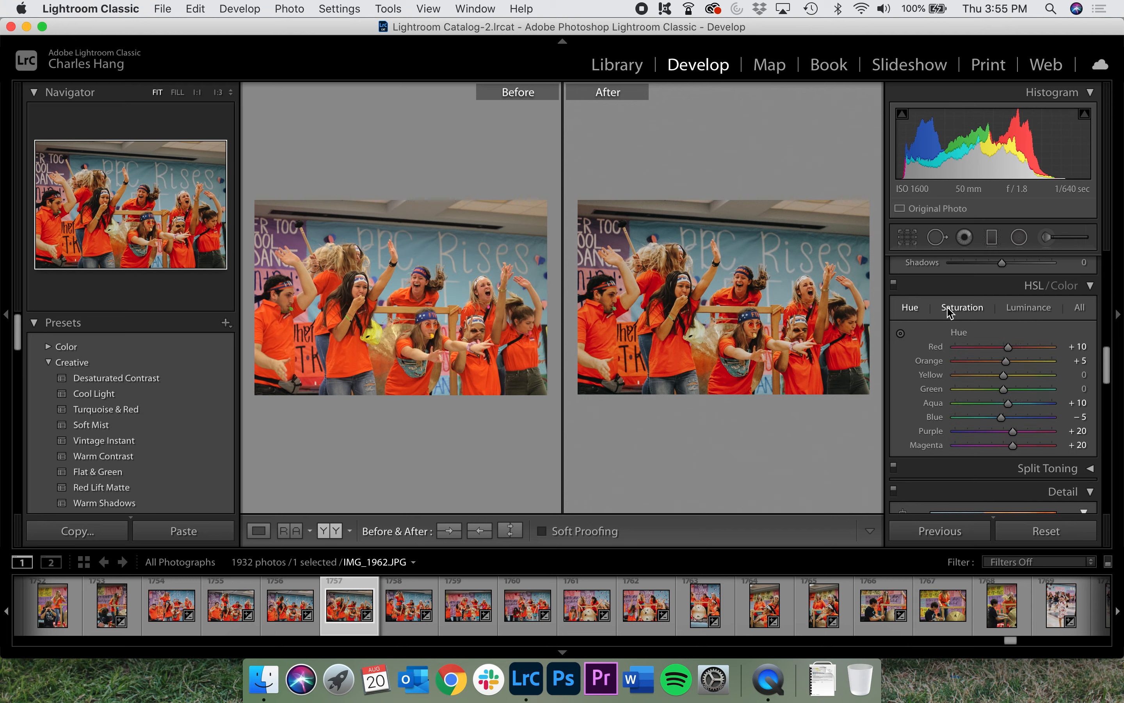
left_click(949, 310)
left_click(1034, 310)
left_click(957, 309)
left_click(909, 309)
scroll(909, 313, "down", 10)
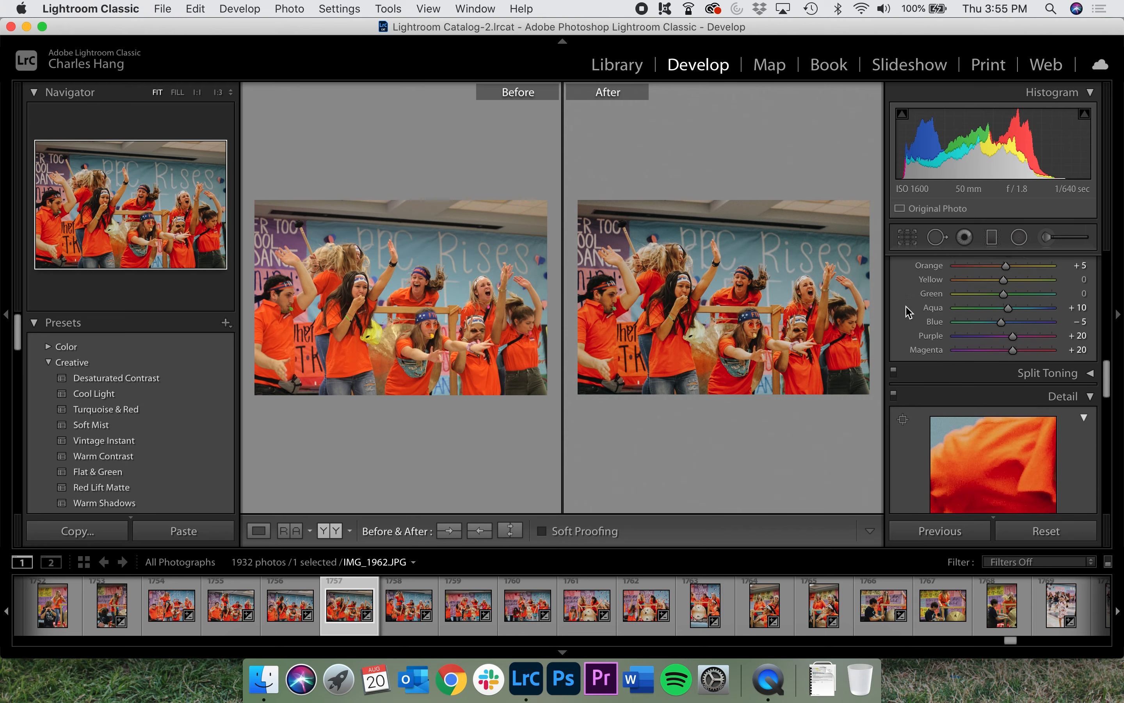
scroll(909, 312, "down", 8)
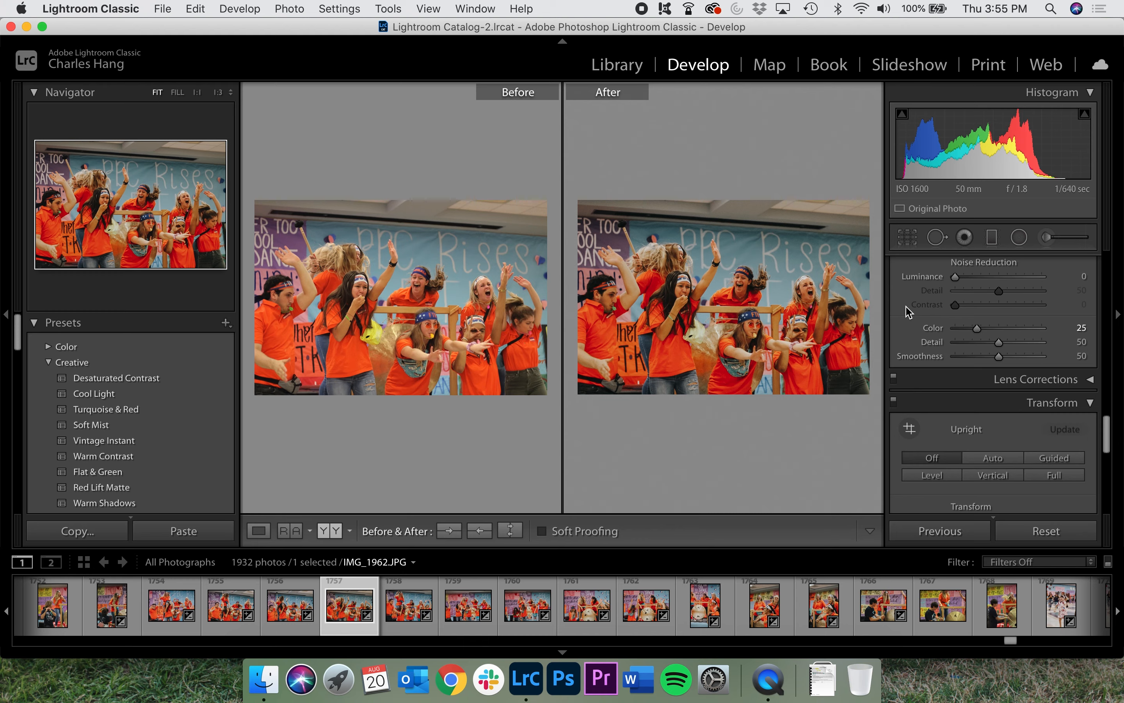
scroll(909, 312, "up", 15)
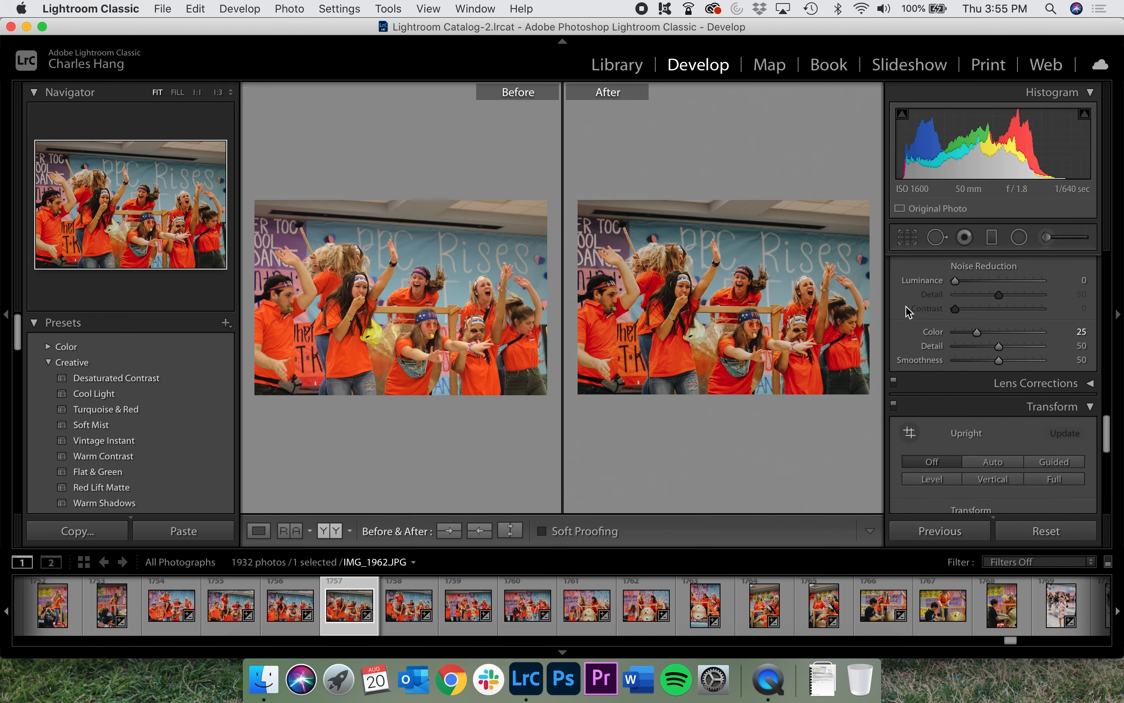
scroll(911, 311, "up", 10)
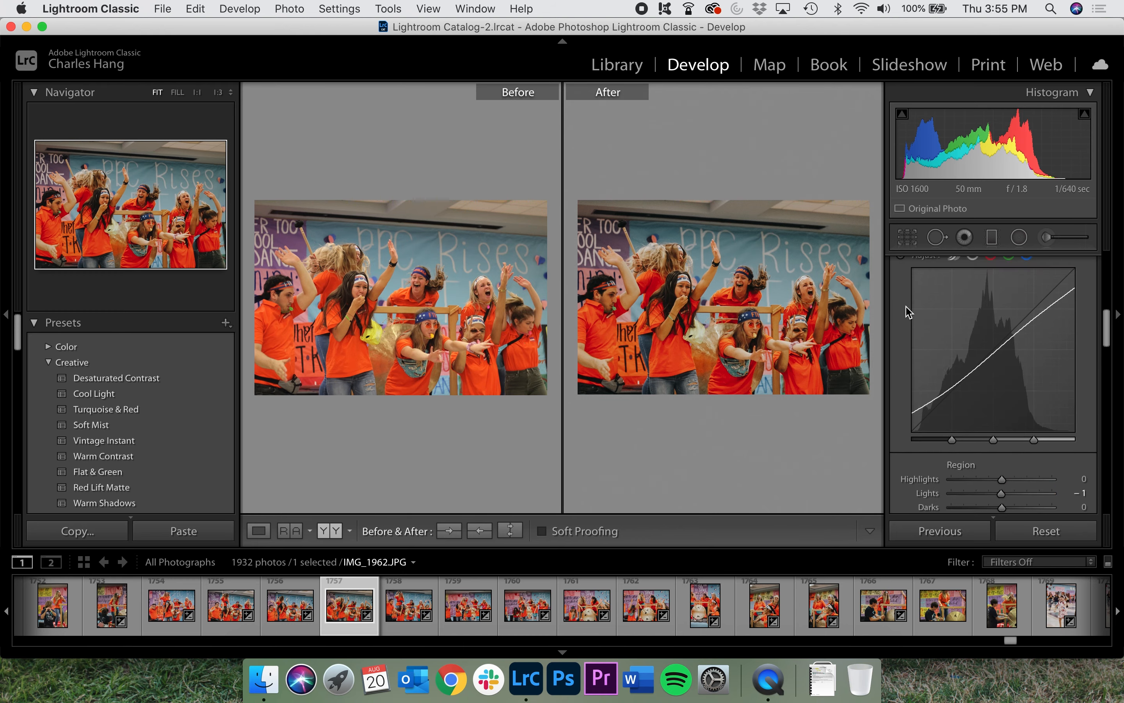
scroll(916, 423, "down", 4)
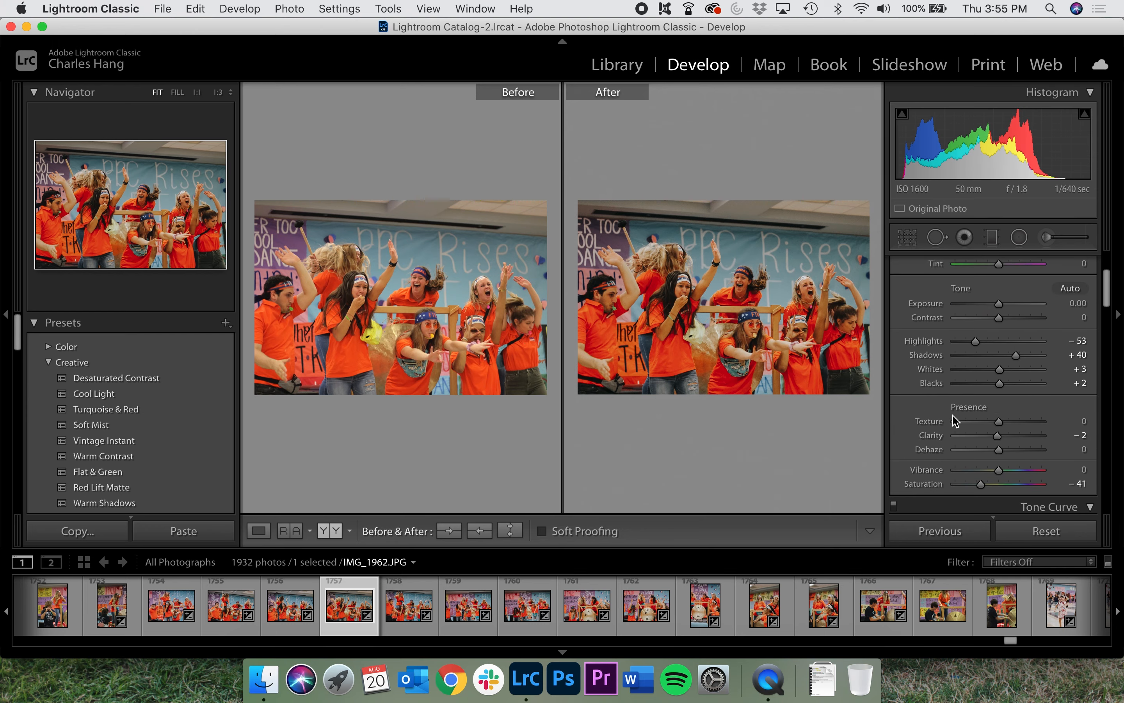
scroll(956, 421, "down", 5)
scroll(953, 418, "down", 4)
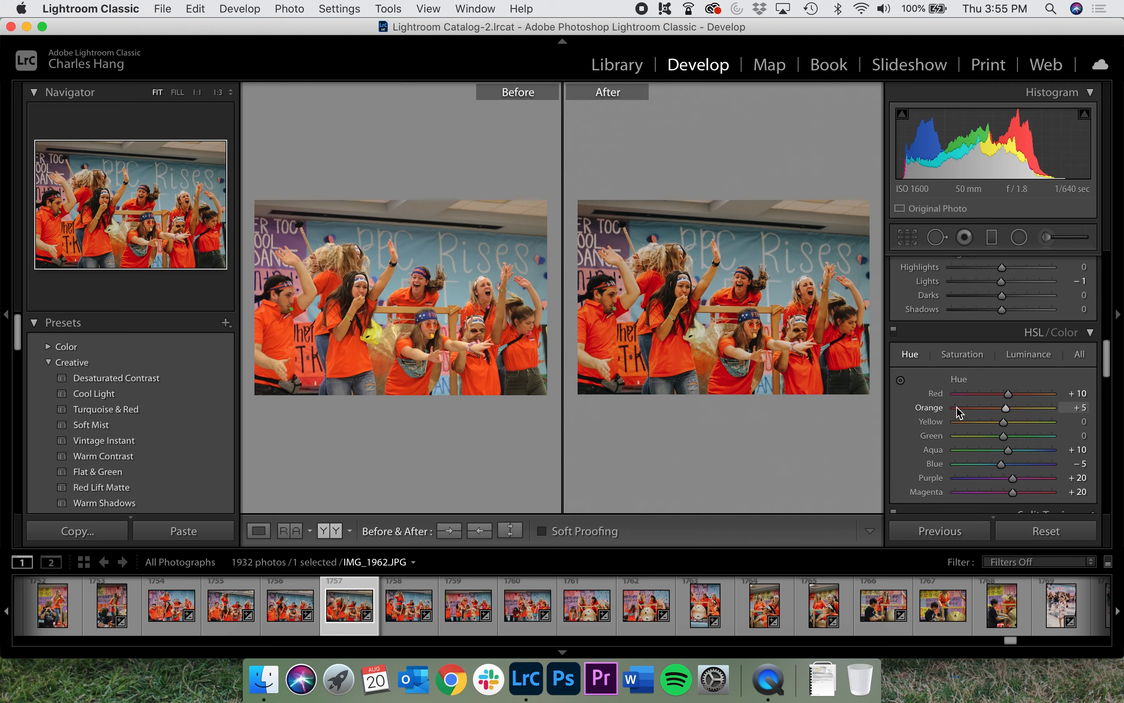
- Show only the edited group photo and set its white balance to Temp -14 and Tint -4
scroll(958, 481, "up", 10)
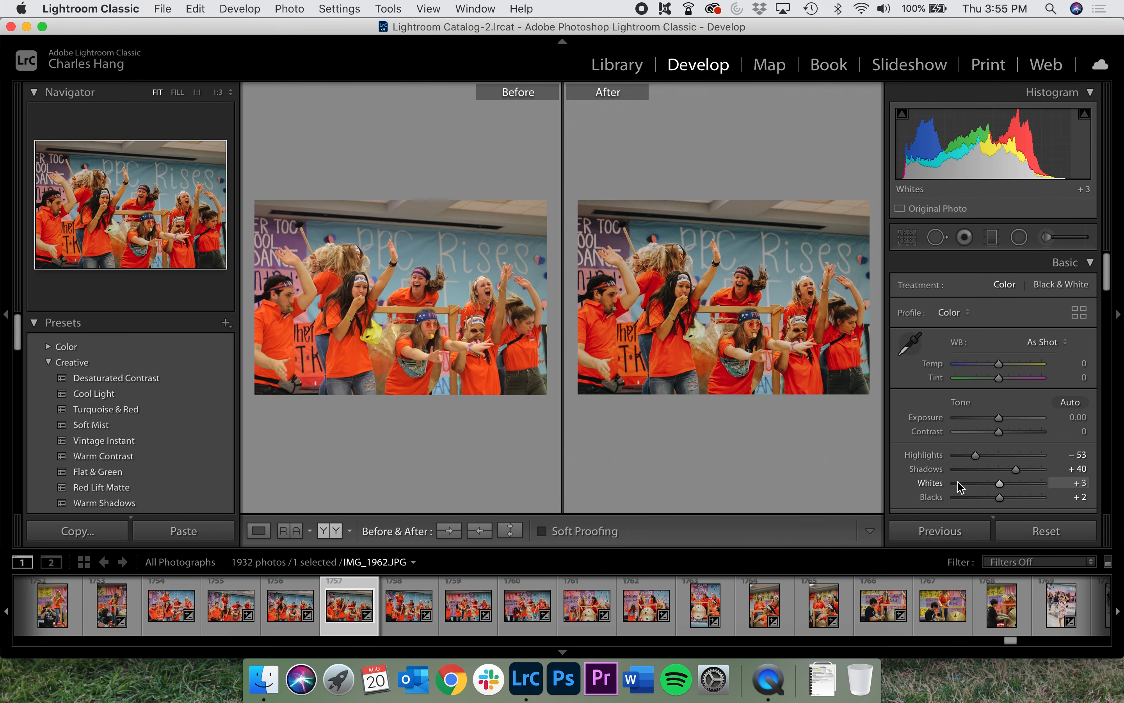
left_click(259, 530)
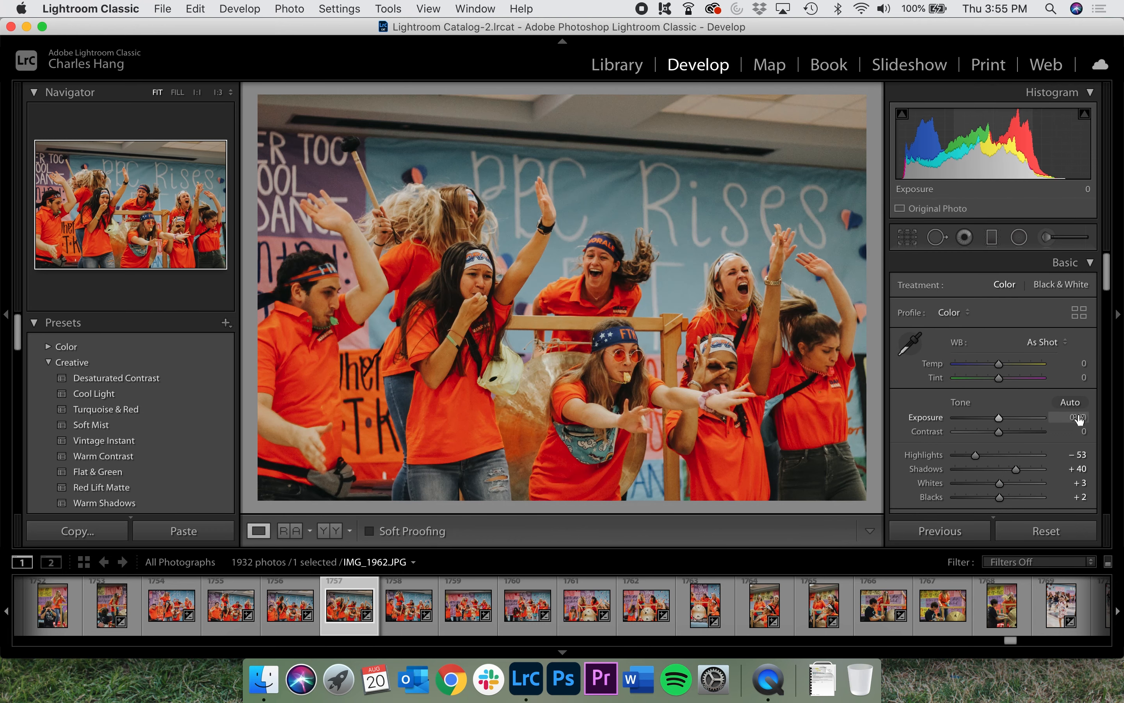
left_click_drag(997, 365, 989, 365)
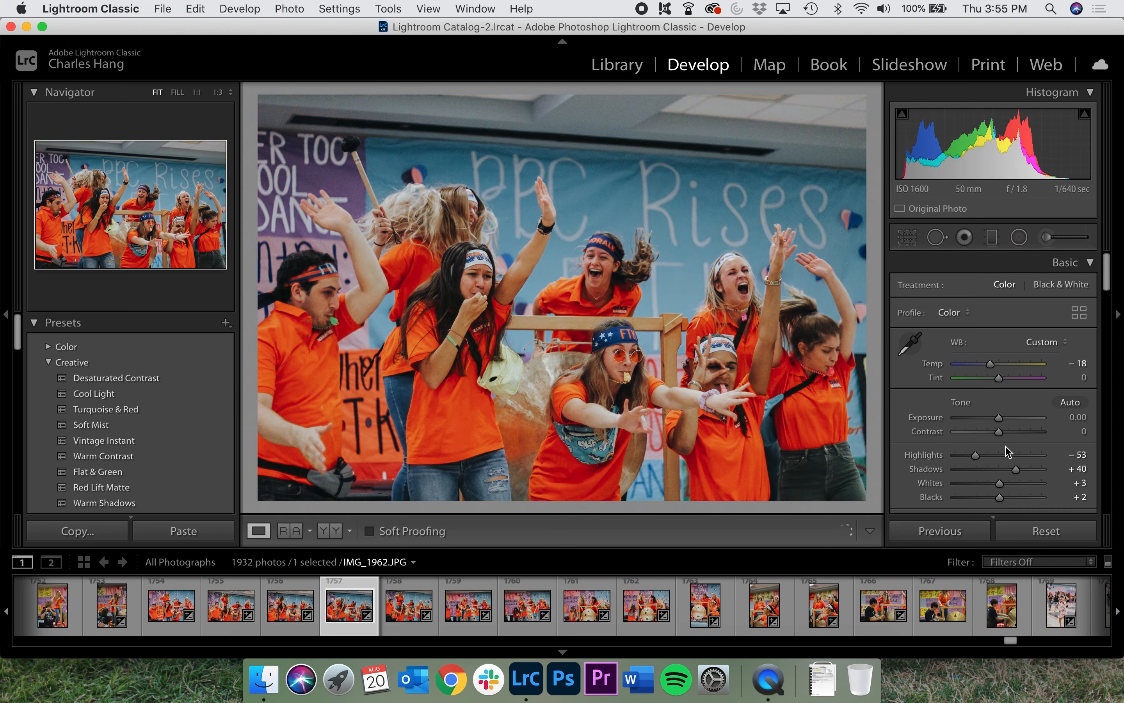
scroll(993, 431, "down", 4)
scroll(993, 431, "up", 2)
left_click_drag(990, 322, 1000, 337)
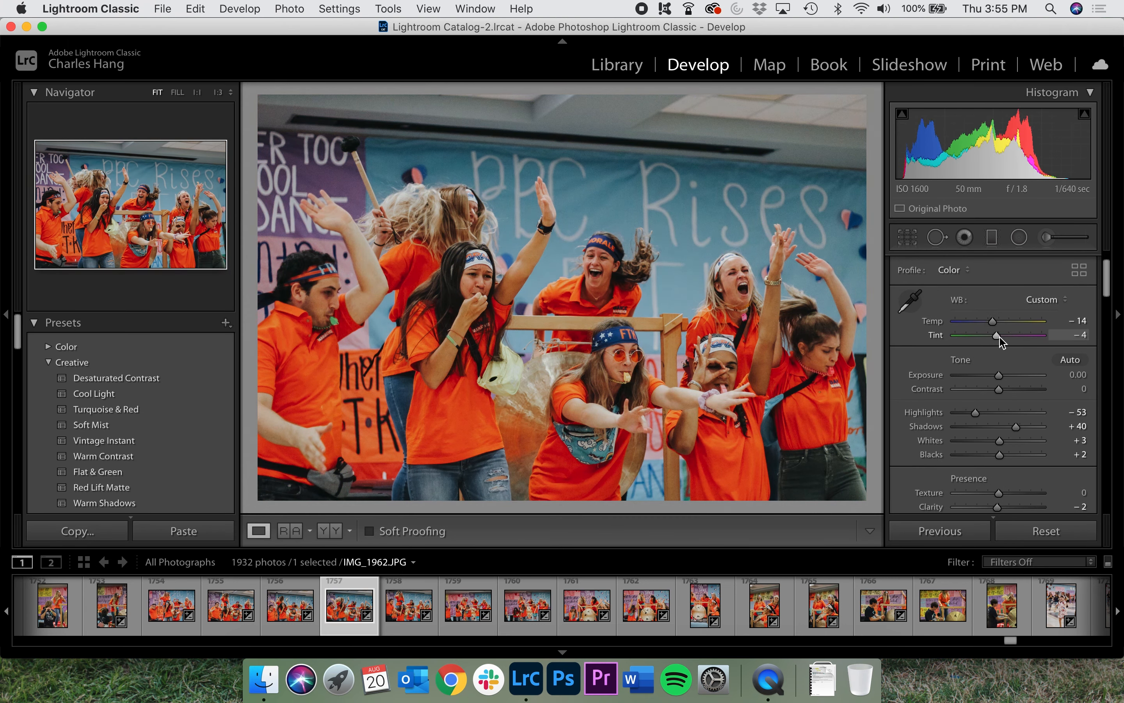
- Raise the photo's Shadows to +51 and bring up its HSL saturation settings
left_click_drag(1016, 426, 1021, 427)
scroll(1022, 432, "down", 3)
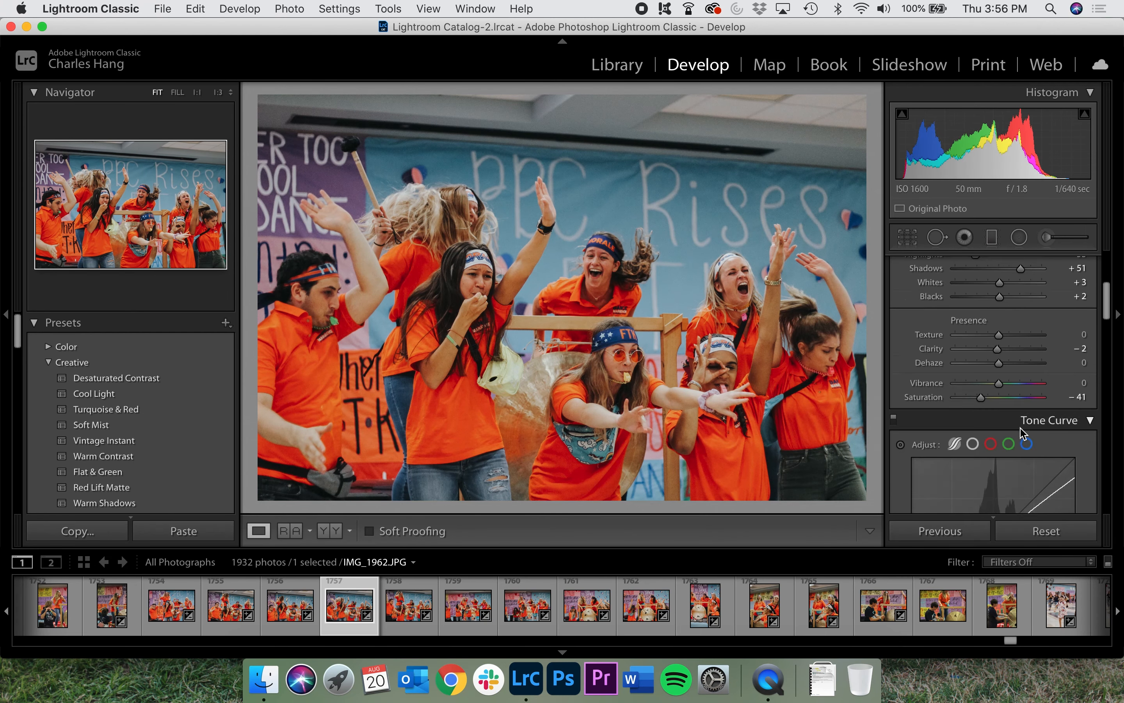
scroll(1022, 433, "down", 10)
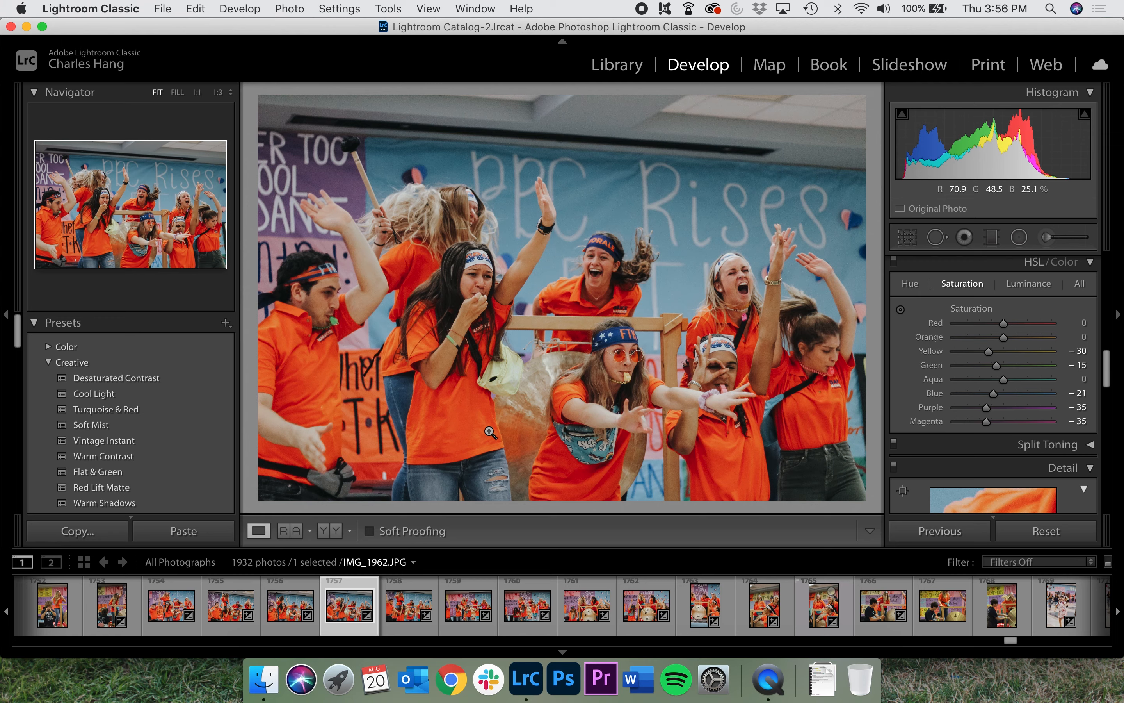
left_click(171, 11)
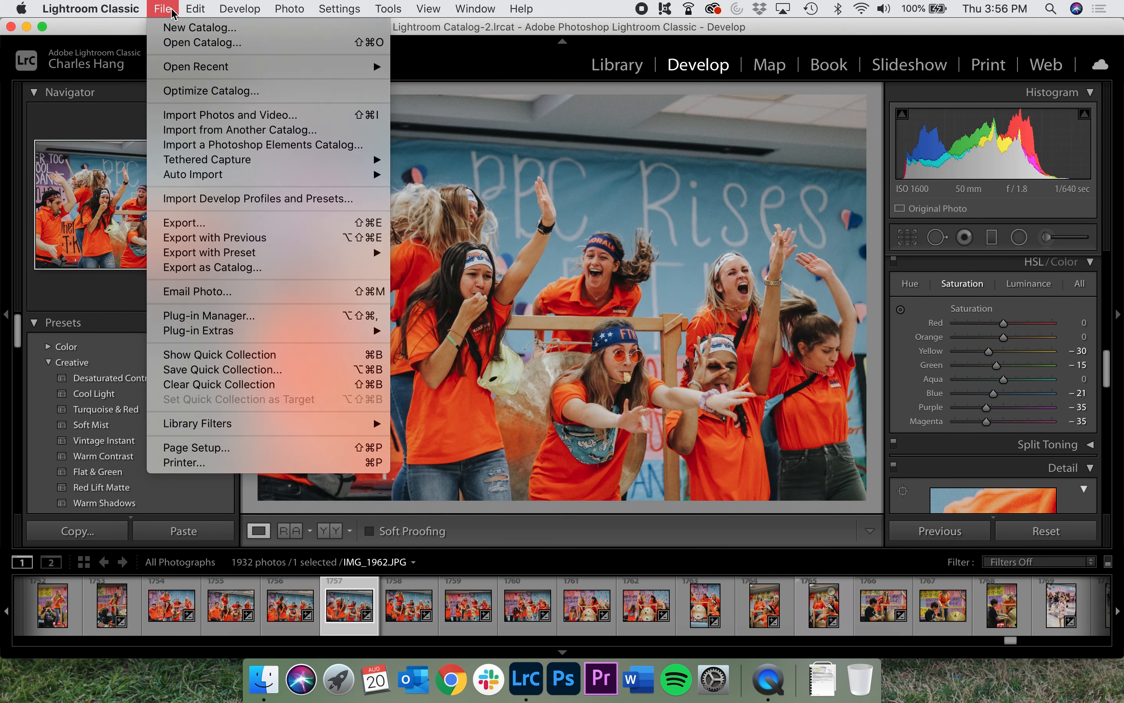
left_click(250, 224)
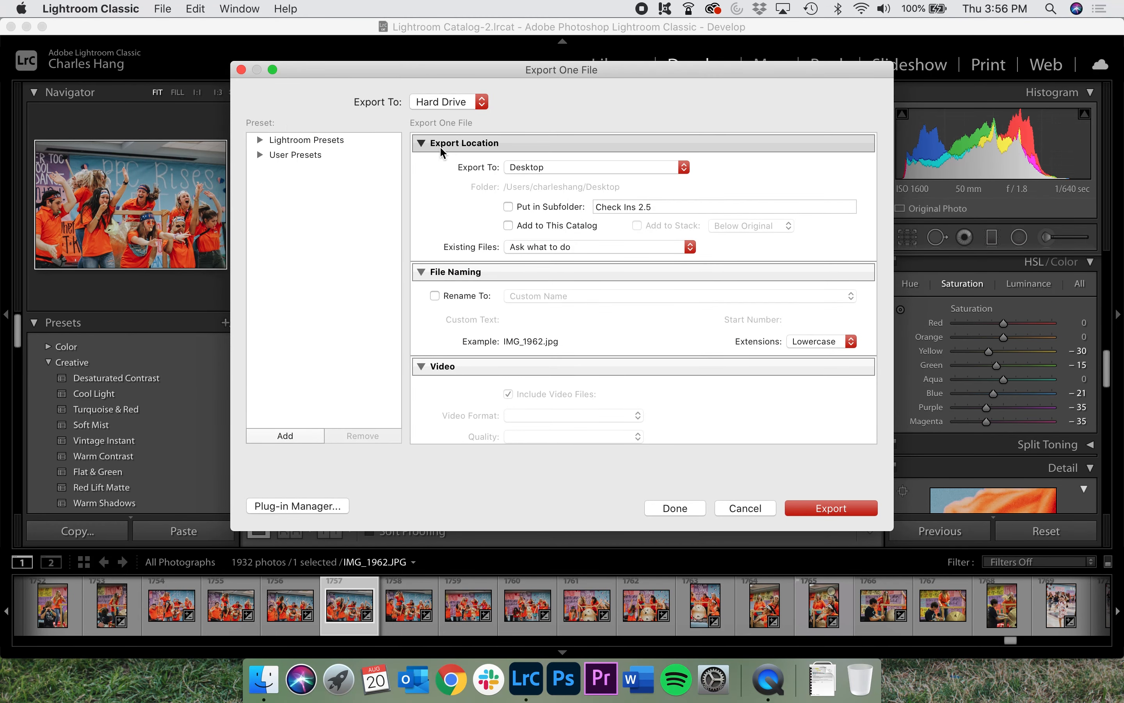
left_click(528, 166)
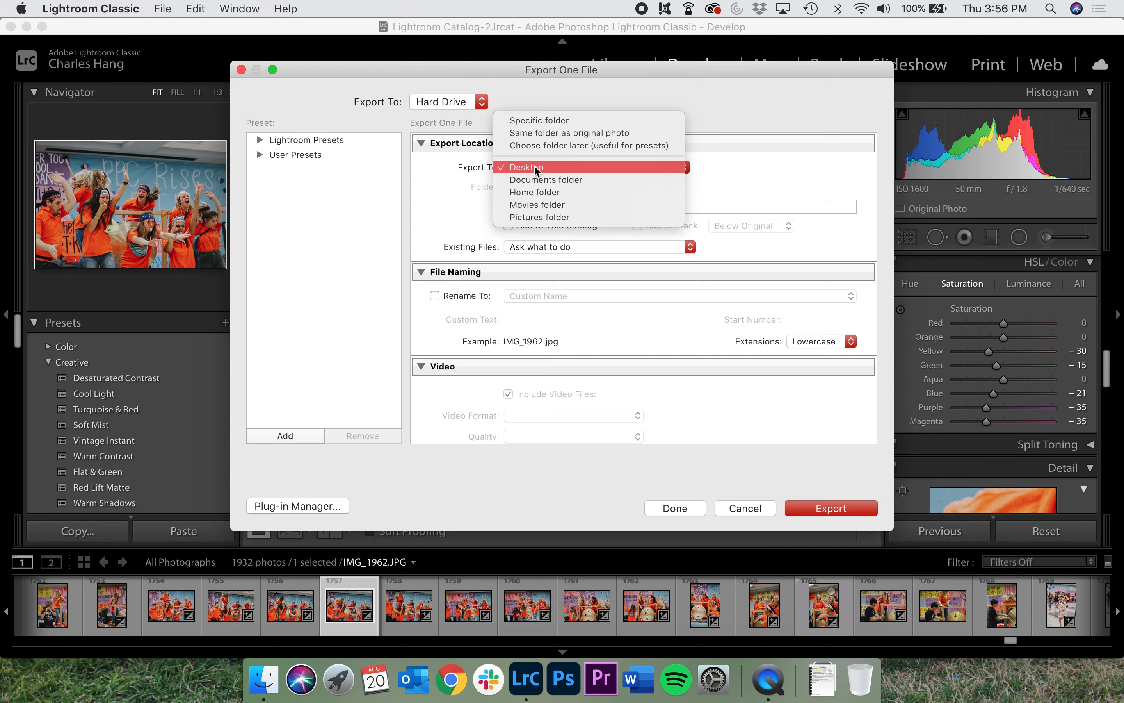
left_click(535, 166)
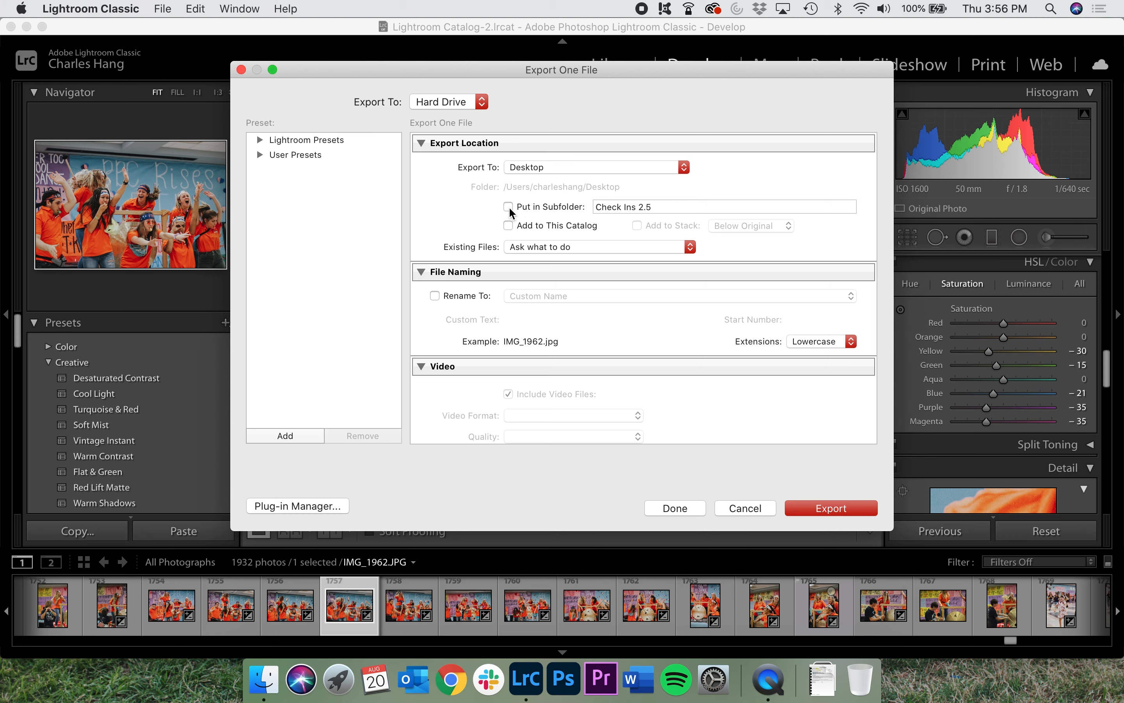
left_click(731, 509)
- Minimize the Lightroom Classic window and create a new folder on the desktop
left_click(27, 26)
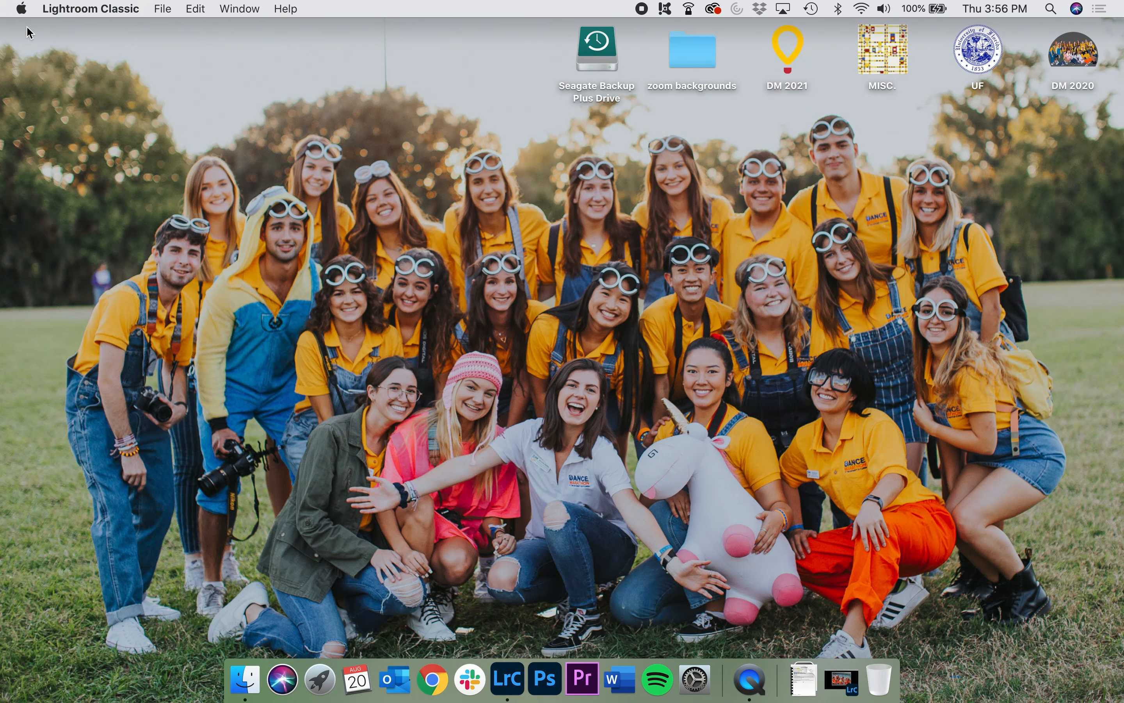
right_click(436, 383)
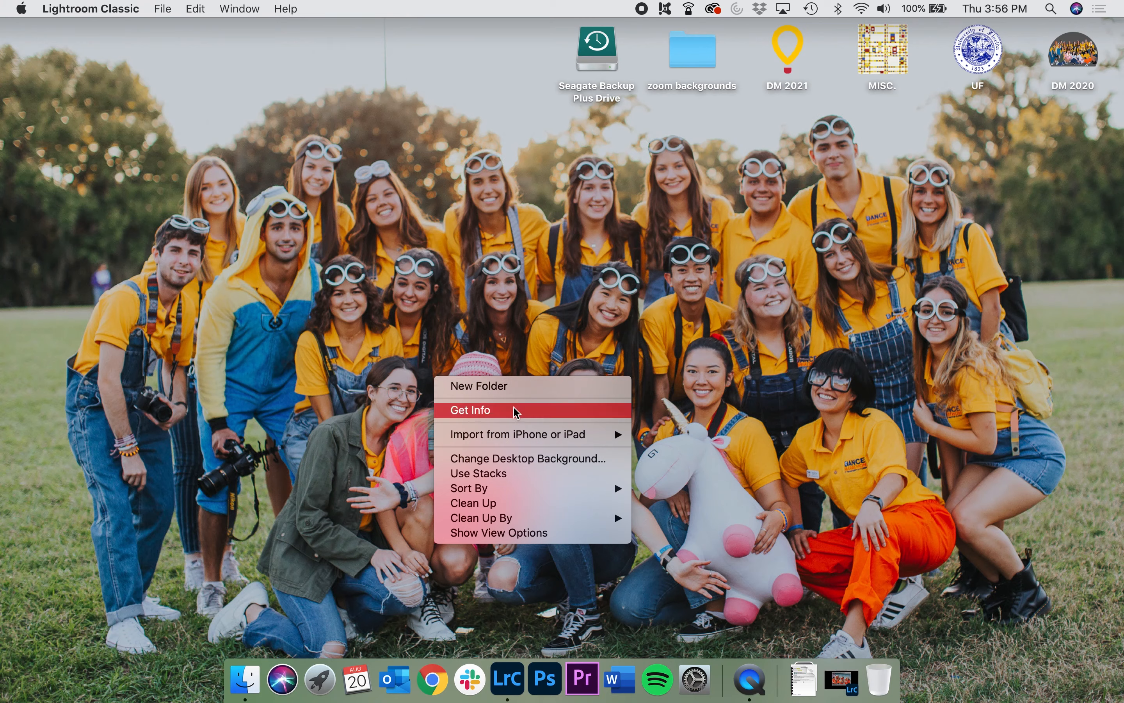
left_click(512, 387)
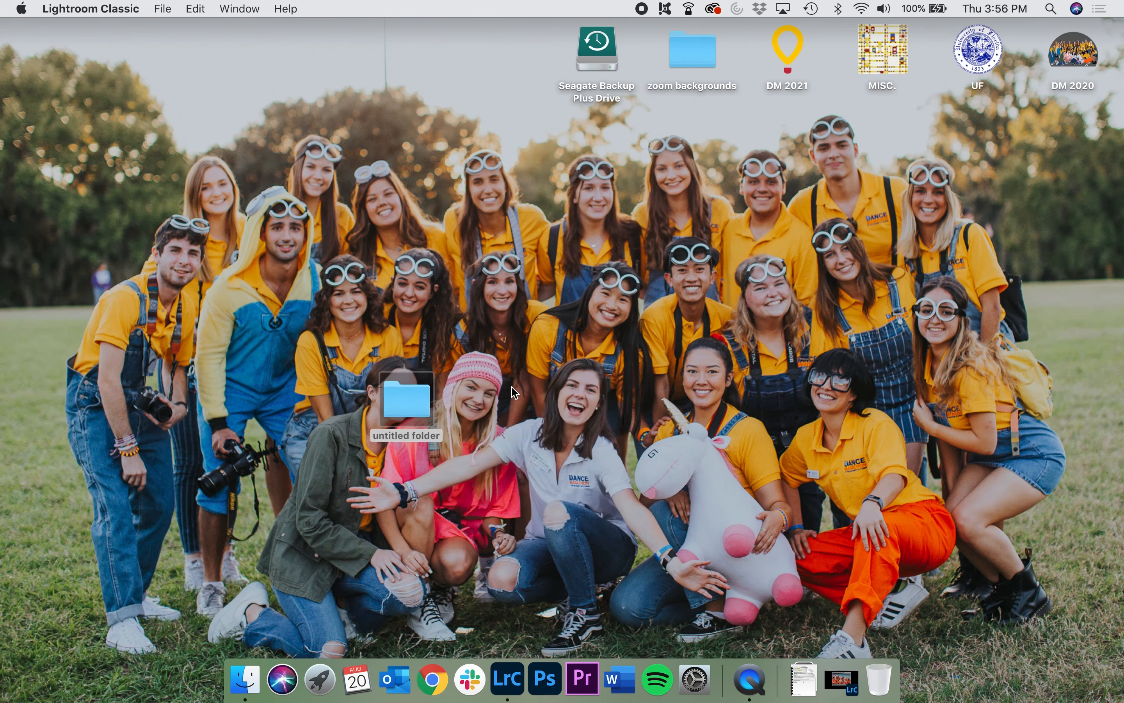
- Rename the new desktop folder "Hospitality Night August" and move it beside the Seagate Backup Plus Drive
right_click(416, 425)
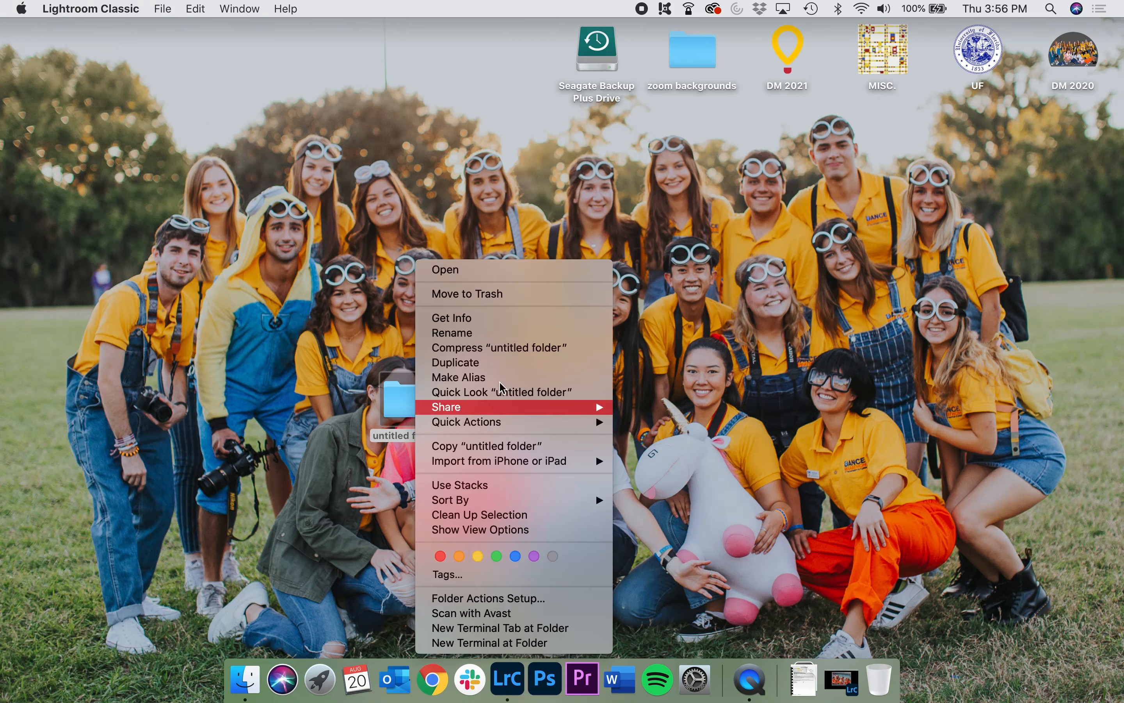
left_click(492, 334)
type("Hospitality")
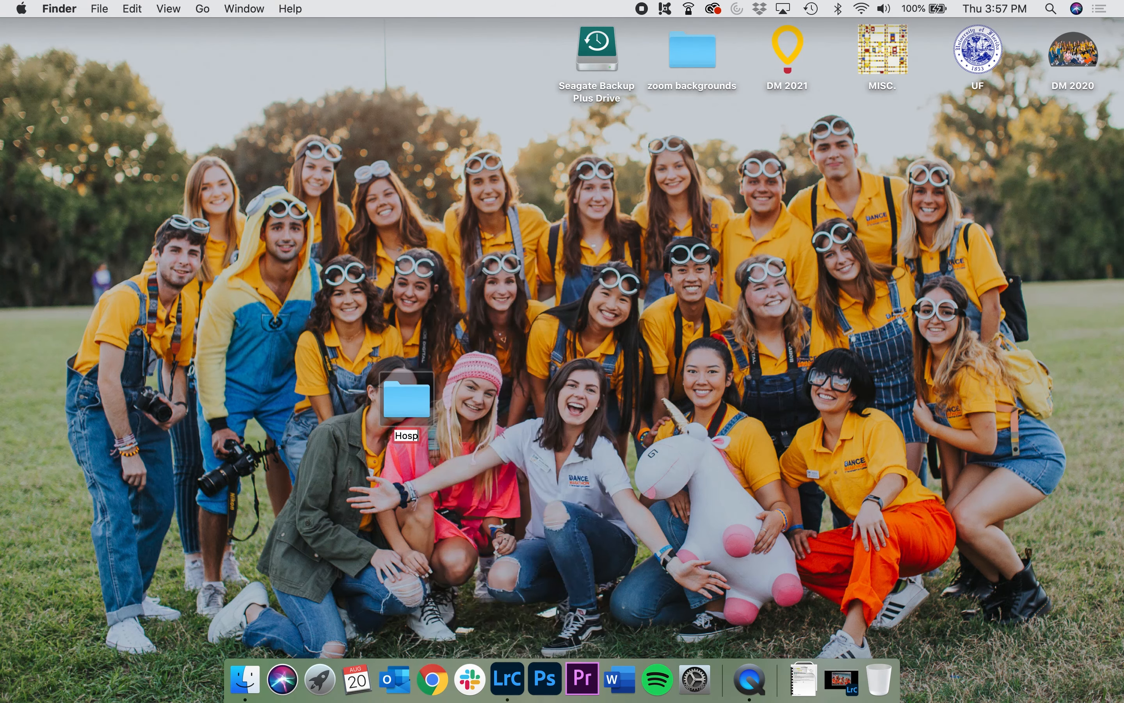
type(" Night August")
key("Return")
left_click_drag(418, 400, 503, 49)
- Return to Lightroom Classic and export the group photo to the Desktop, into the subfolder "Hospitality Night August"
left_click(841, 681)
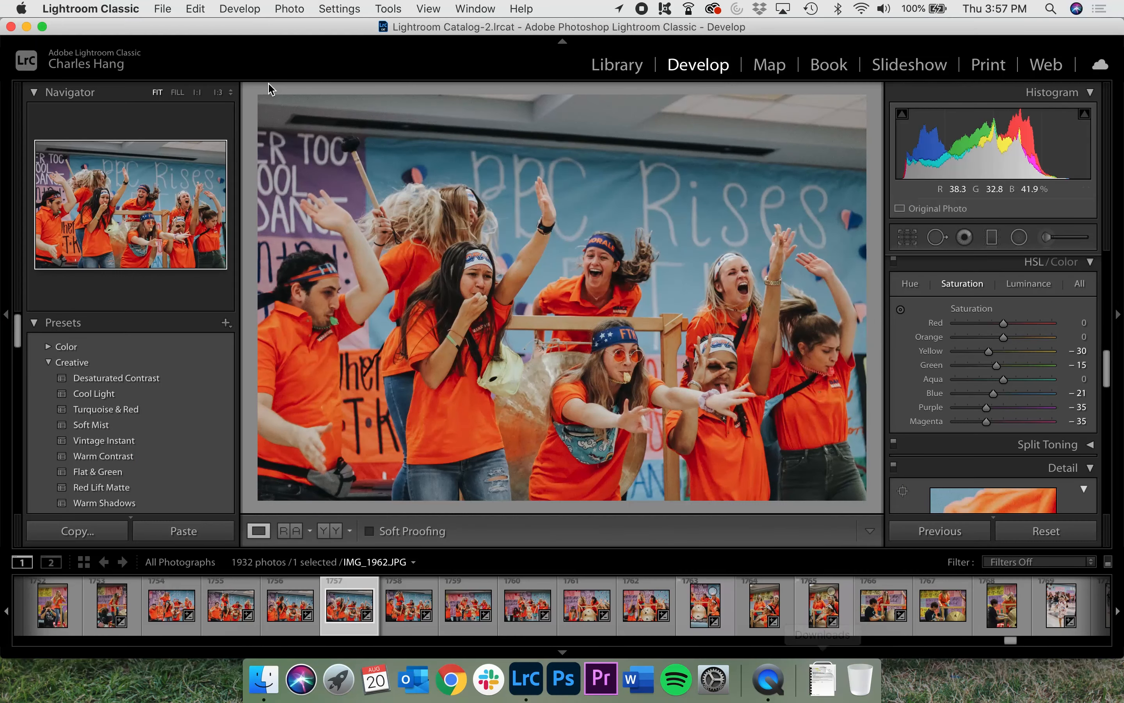
left_click(167, 8)
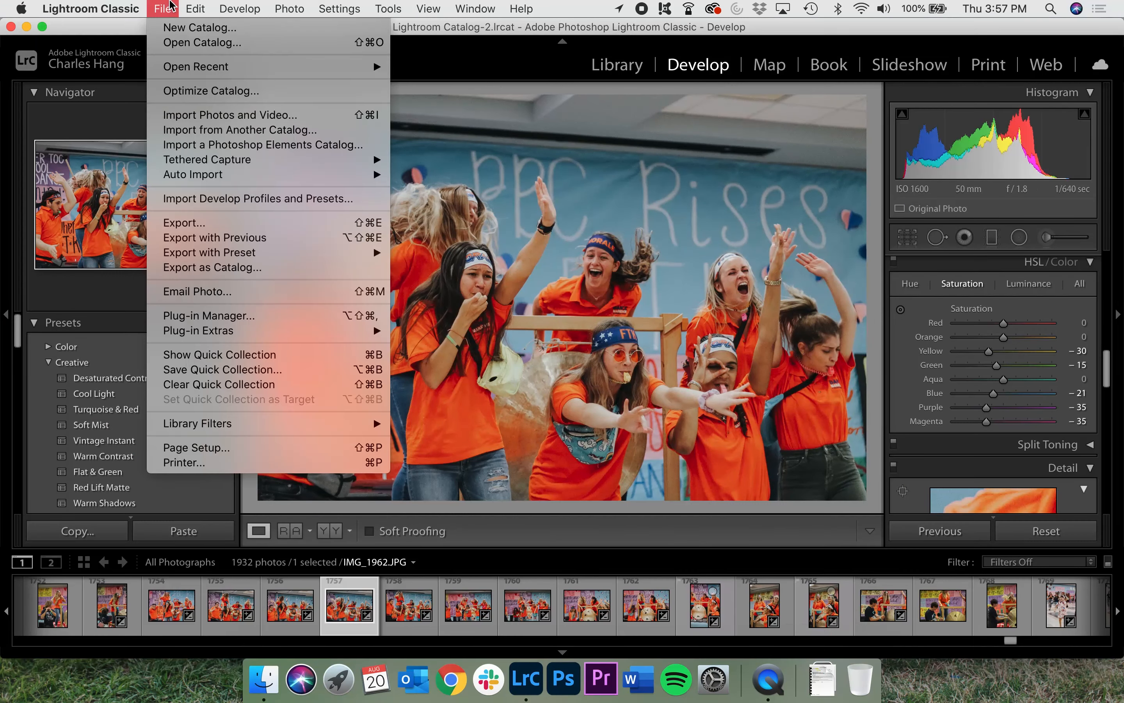
left_click(222, 223)
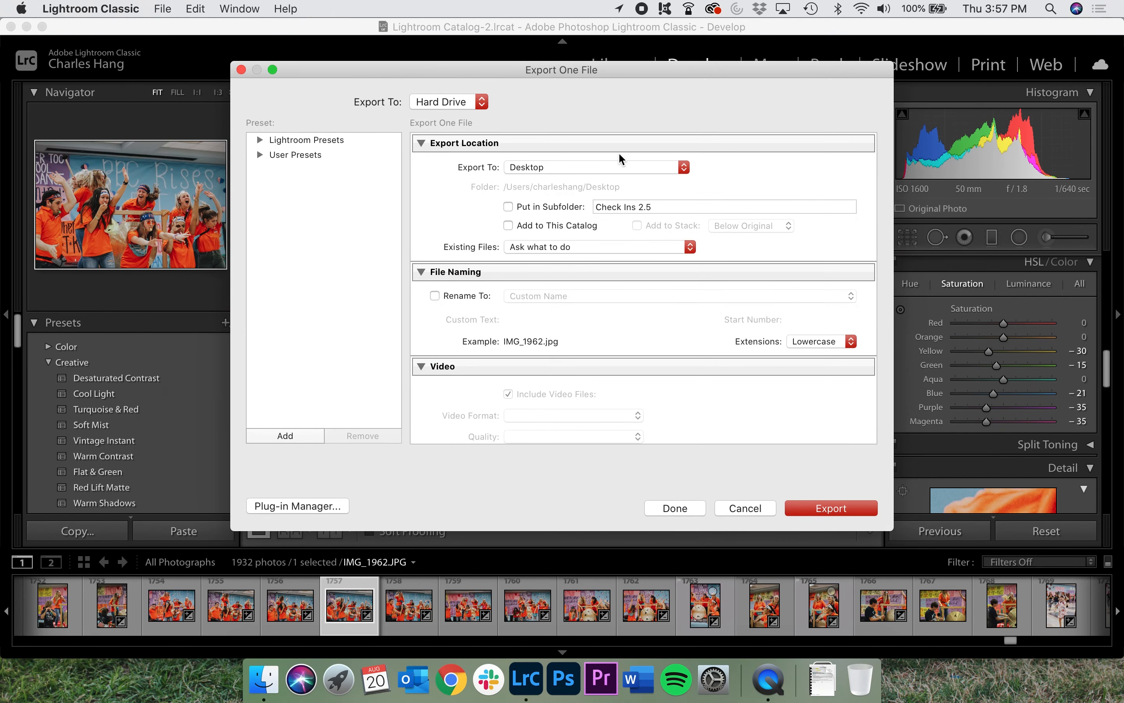
left_click(509, 206)
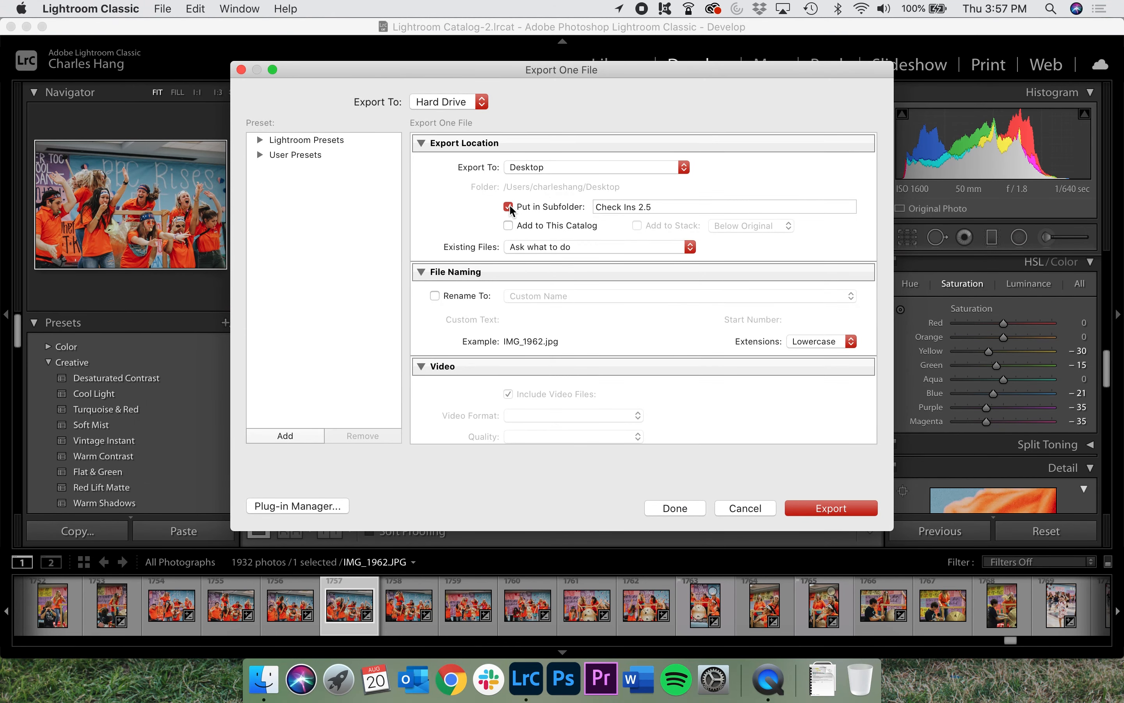
left_click(628, 205)
type("Hospitality Night August")
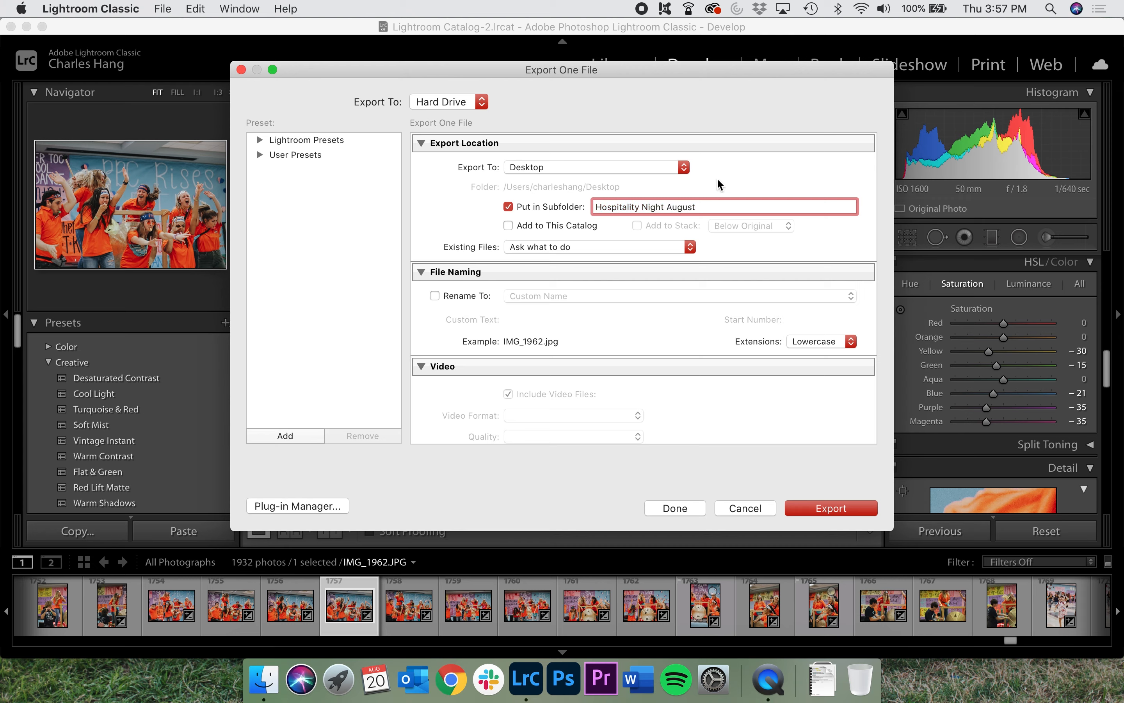
left_click(736, 183)
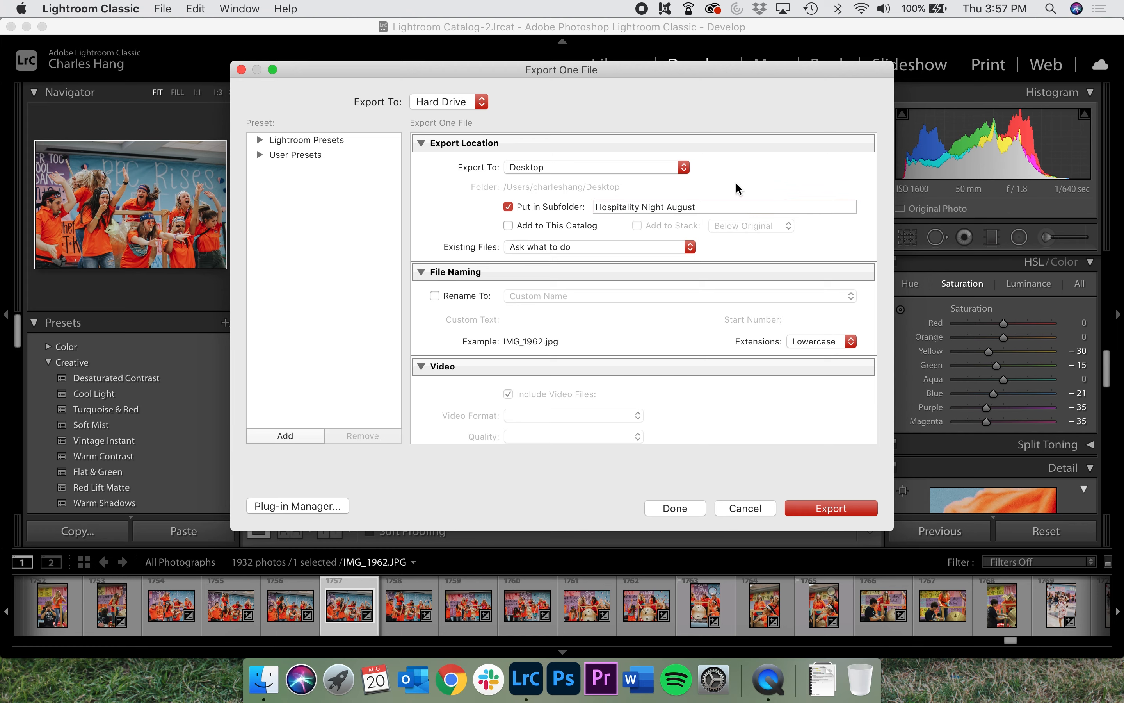
left_click(859, 510)
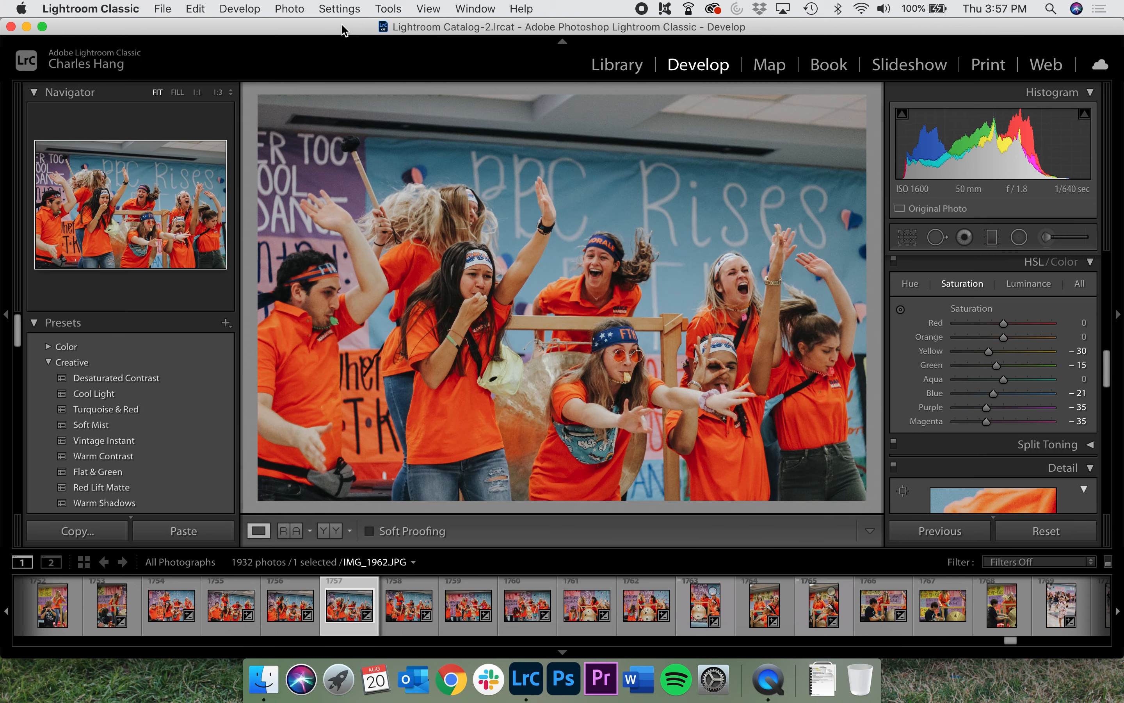
- Check the desktop folder "Hospitality Night August" for the exported photo, close it and restore the Lightroom window's position
left_click_drag(343, 31, 338, 181)
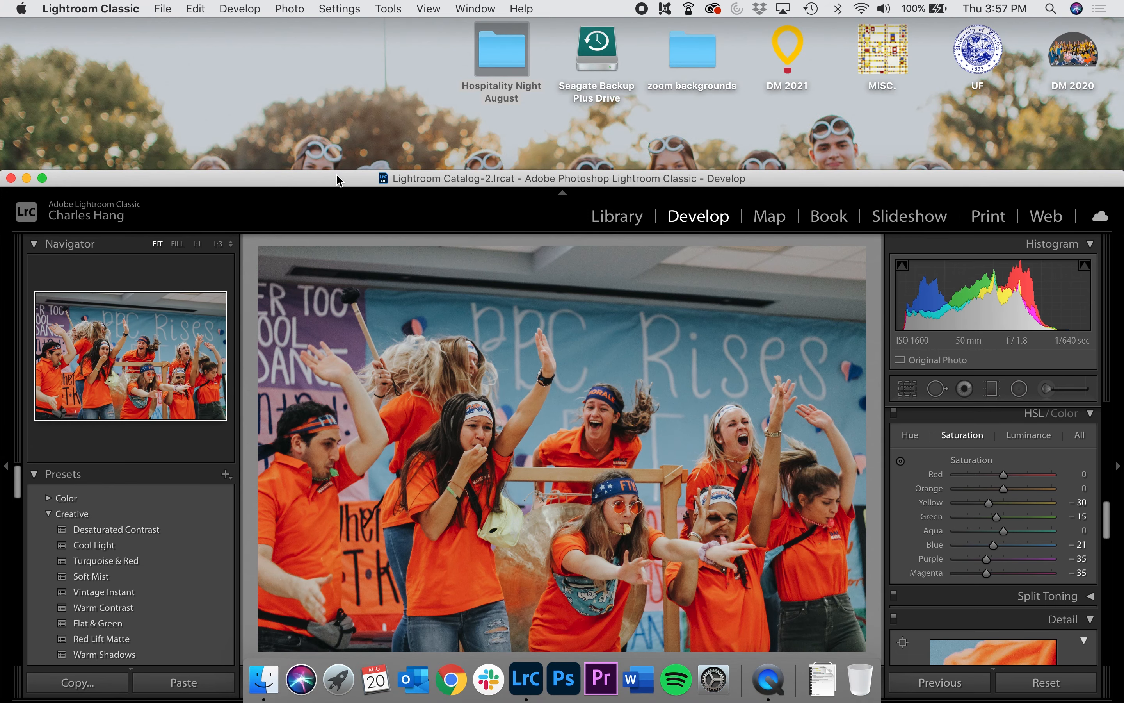
double_click(511, 58)
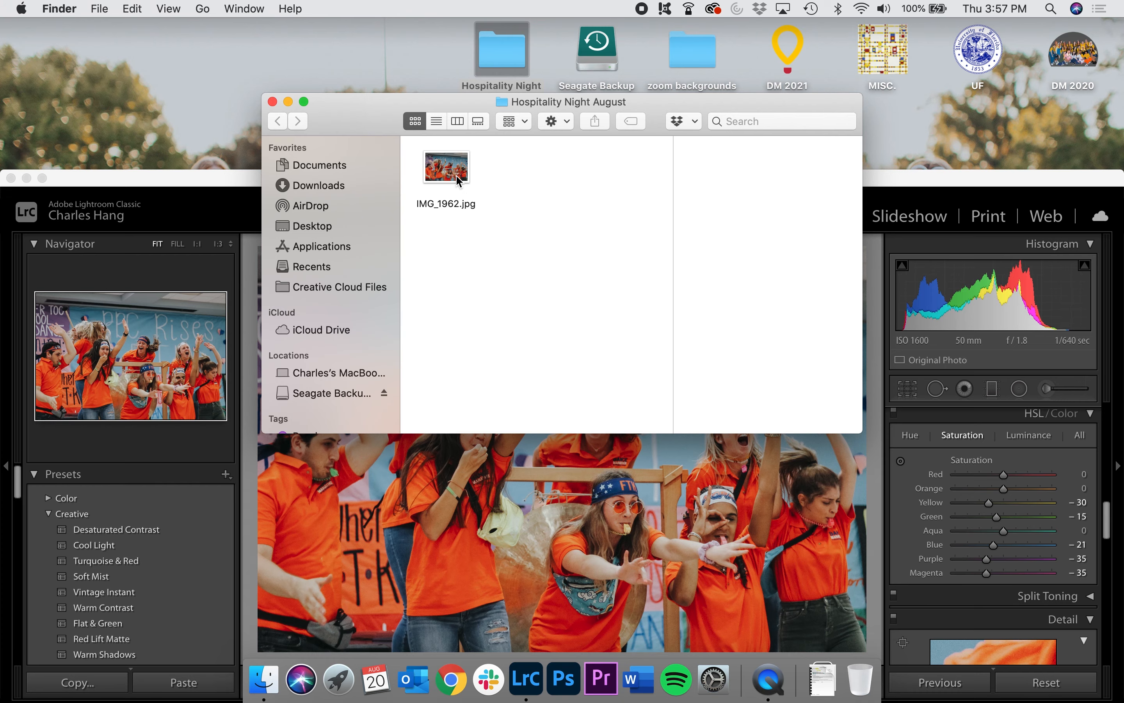
left_click(272, 101)
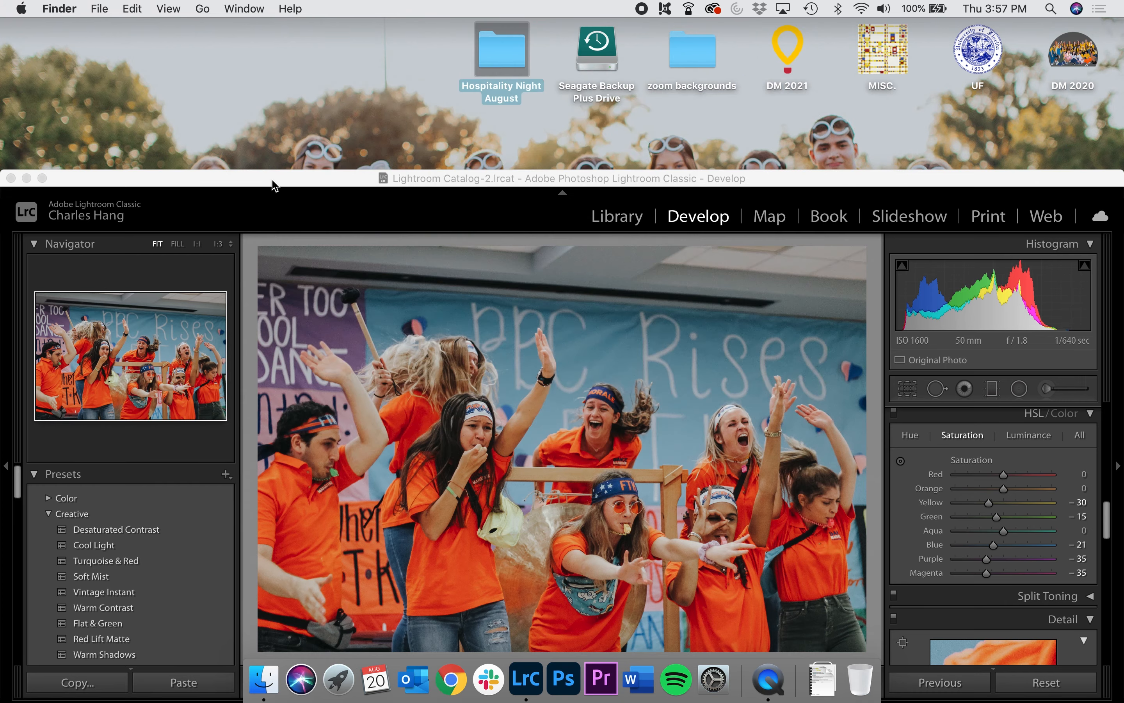
left_click(273, 181)
left_click_drag(273, 181, 265, 12)
- Switch to the Library's single-photo view and browse the group photos, viewing 1754 and 1759
key("e")
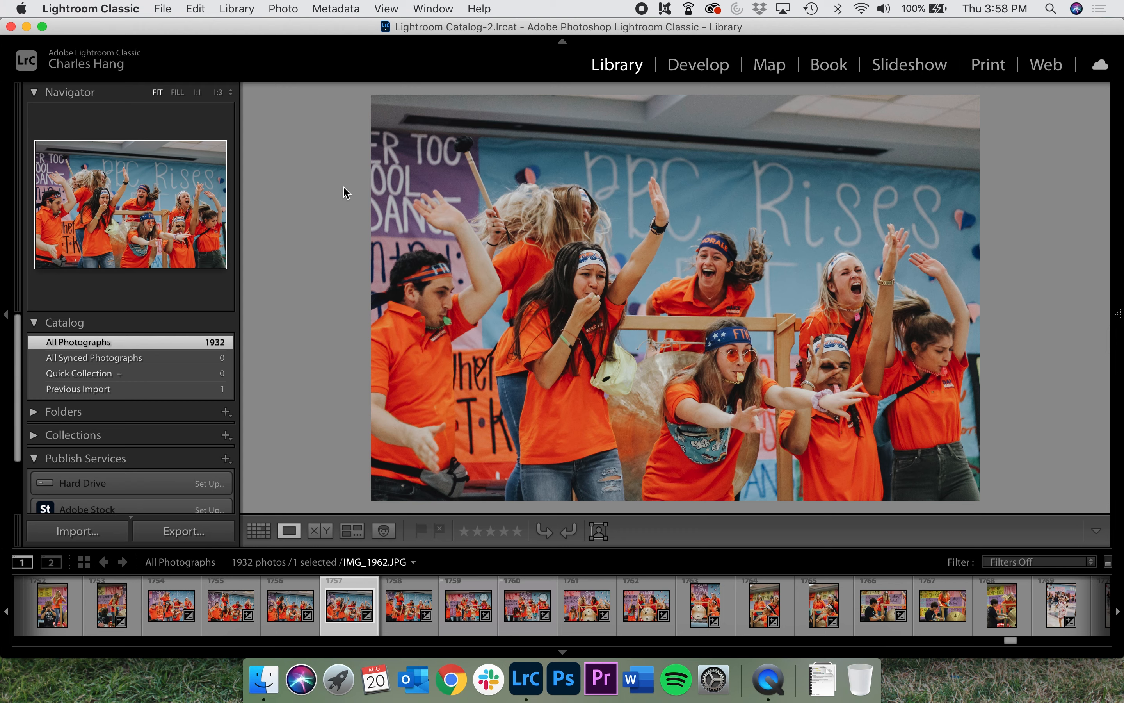
key("Left")
key("Left")
key("Left")
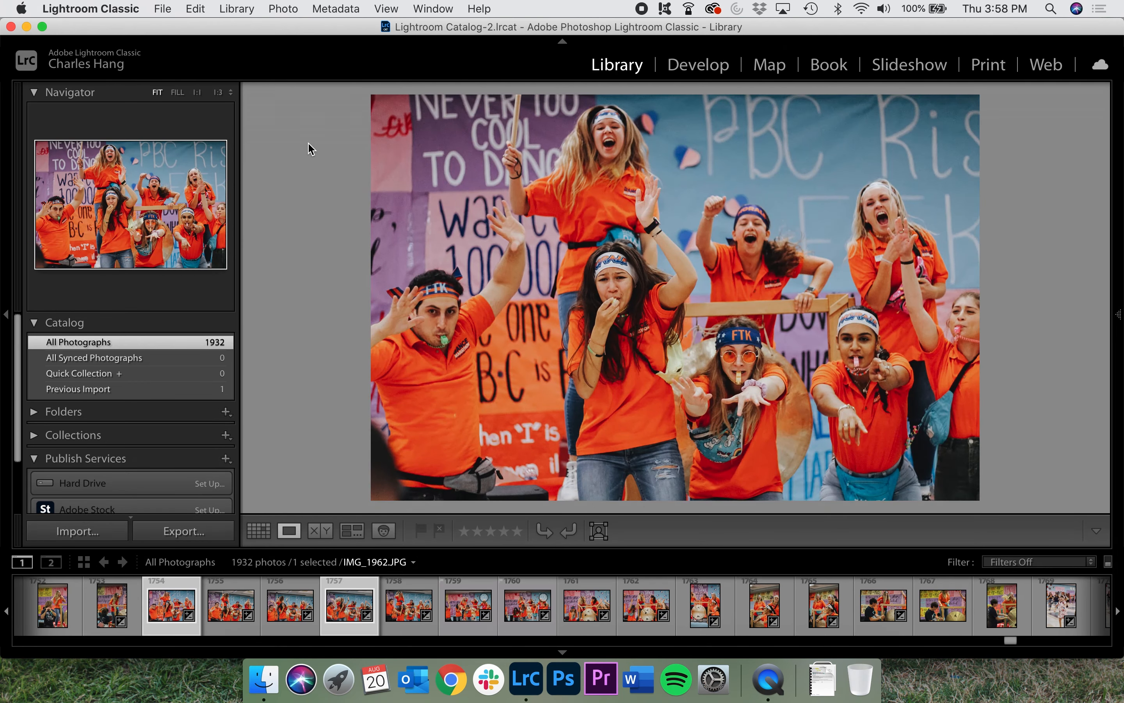
scroll(574, 597, "right", 6)
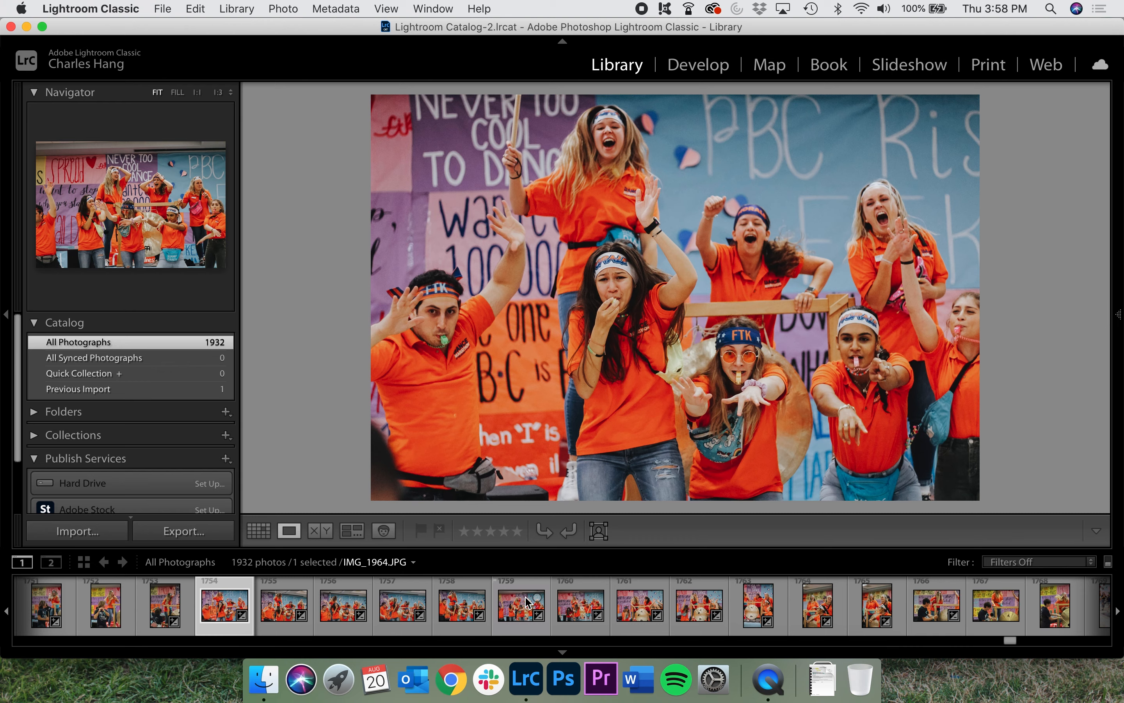
left_click(528, 602)
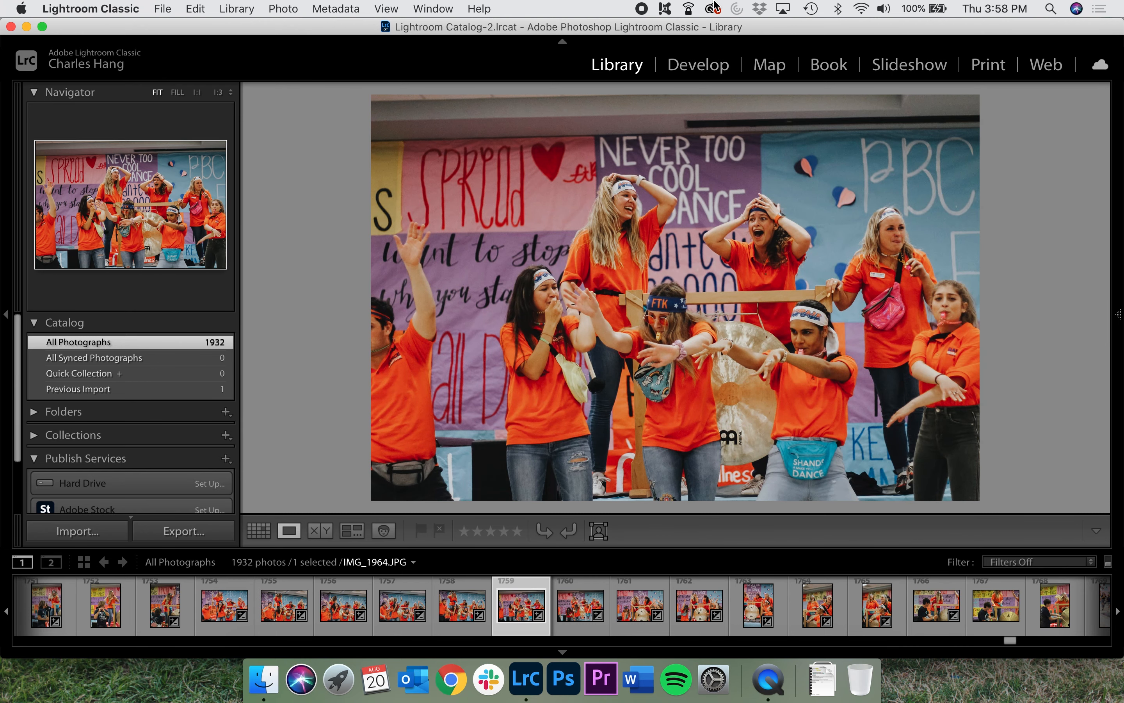